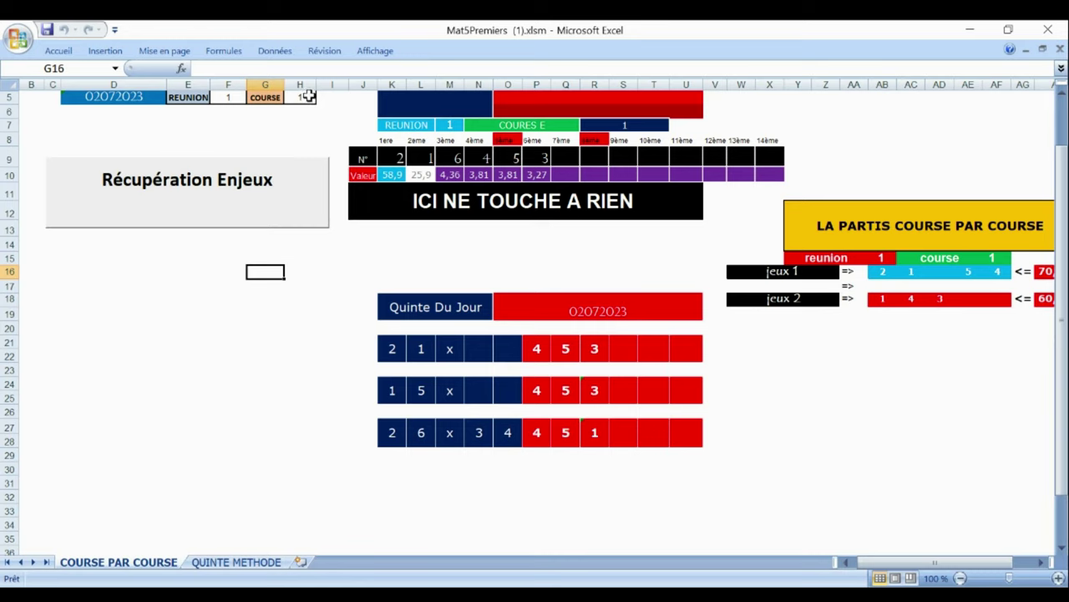
- Set the COURSE number to 2 for REUNION 1 and run Récupération Enjeux to load that race's data
{"action": "left_click", "coordinate": [309, 97]}
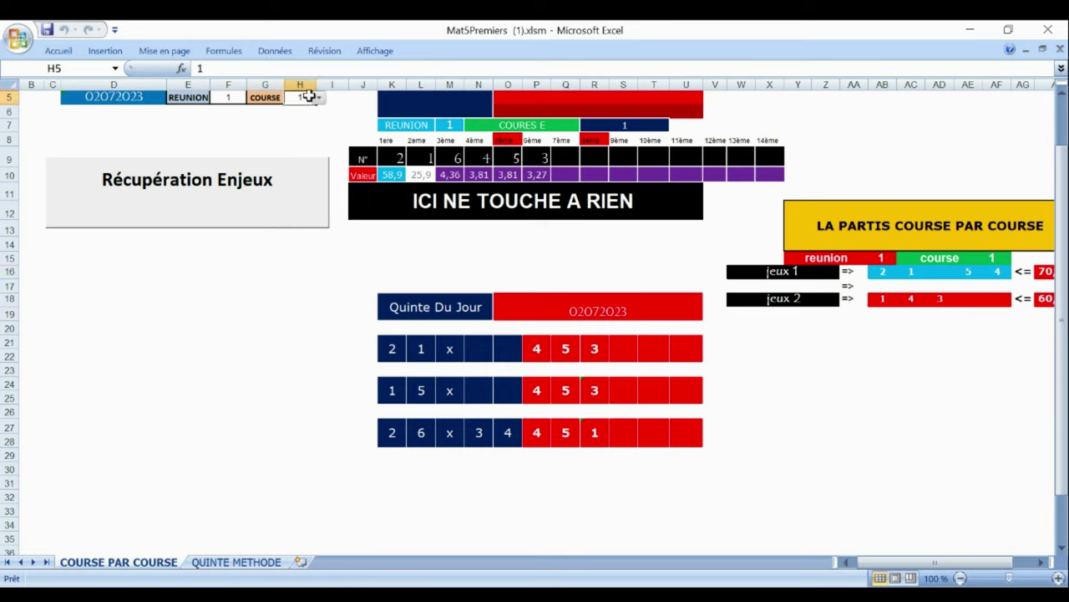
{"action": "left_click", "coordinate": [319, 97]}
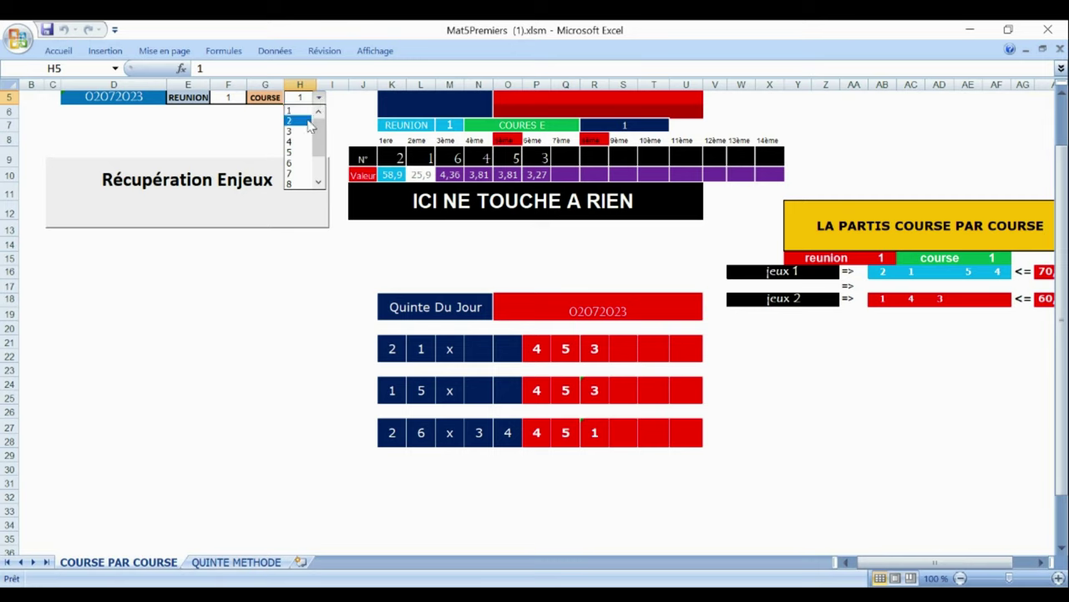
{"action": "left_click", "coordinate": [310, 122]}
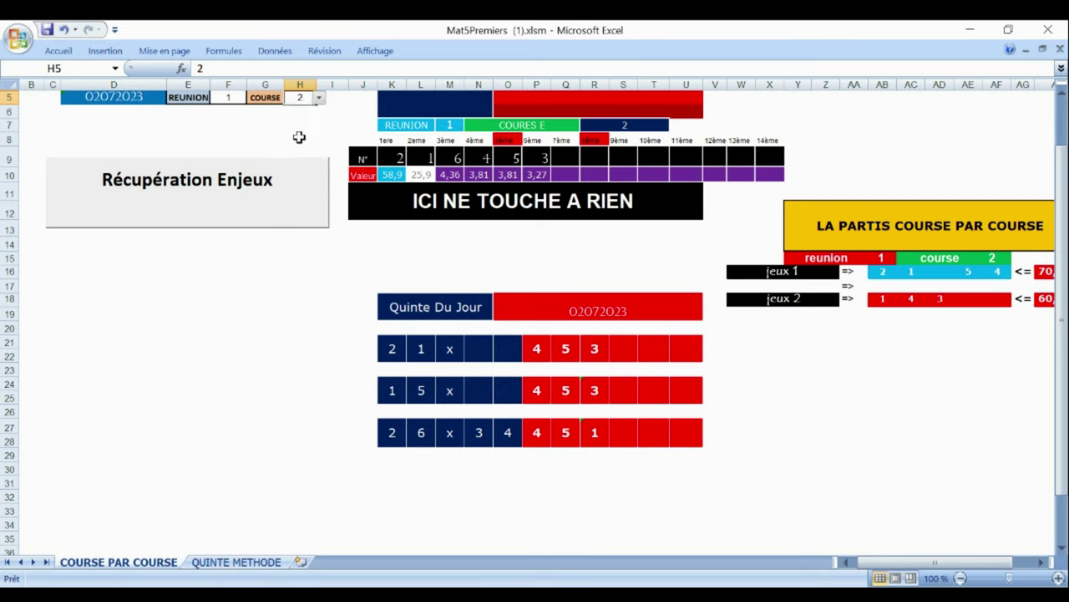
{"action": "left_click", "coordinate": [266, 192]}
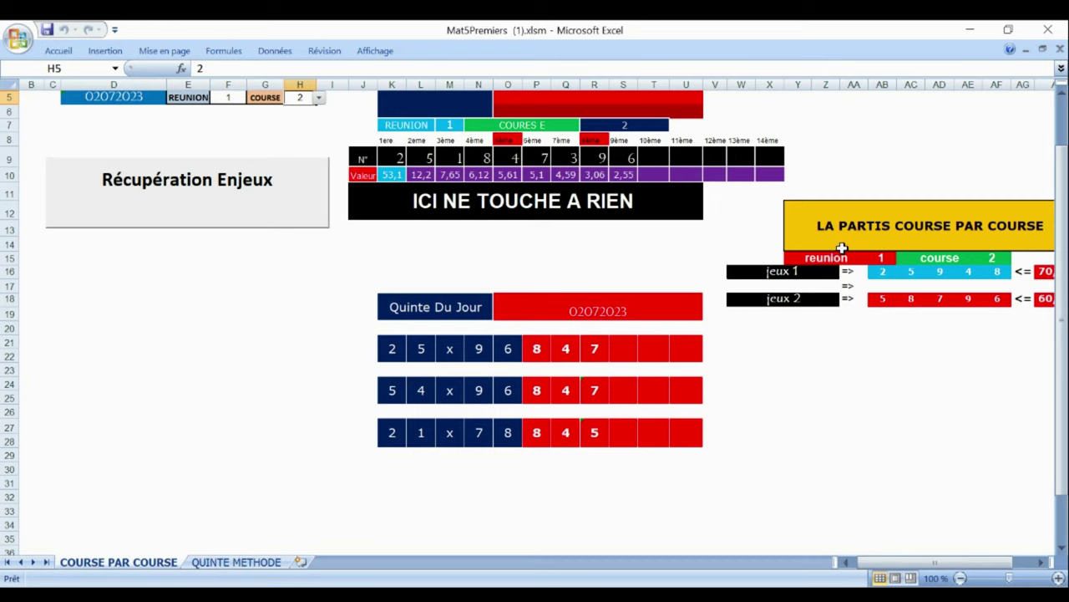
{"action": "left_click", "coordinate": [1062, 94]}
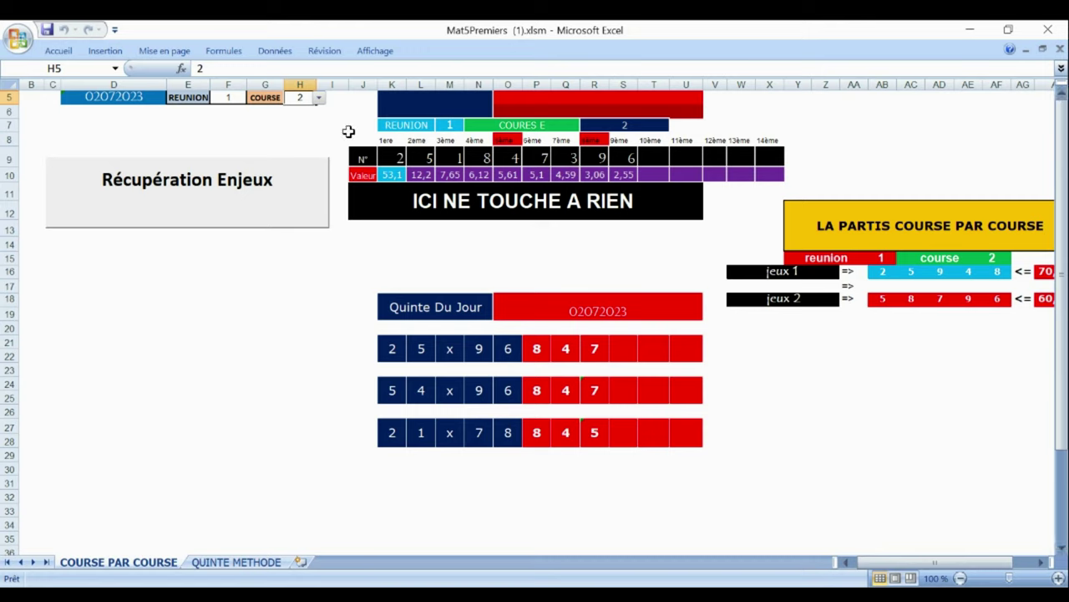
- Set the COURSE number to 3 and retrieve the betting stakes for that race of REUNION 1
{"action": "left_click", "coordinate": [318, 98]}
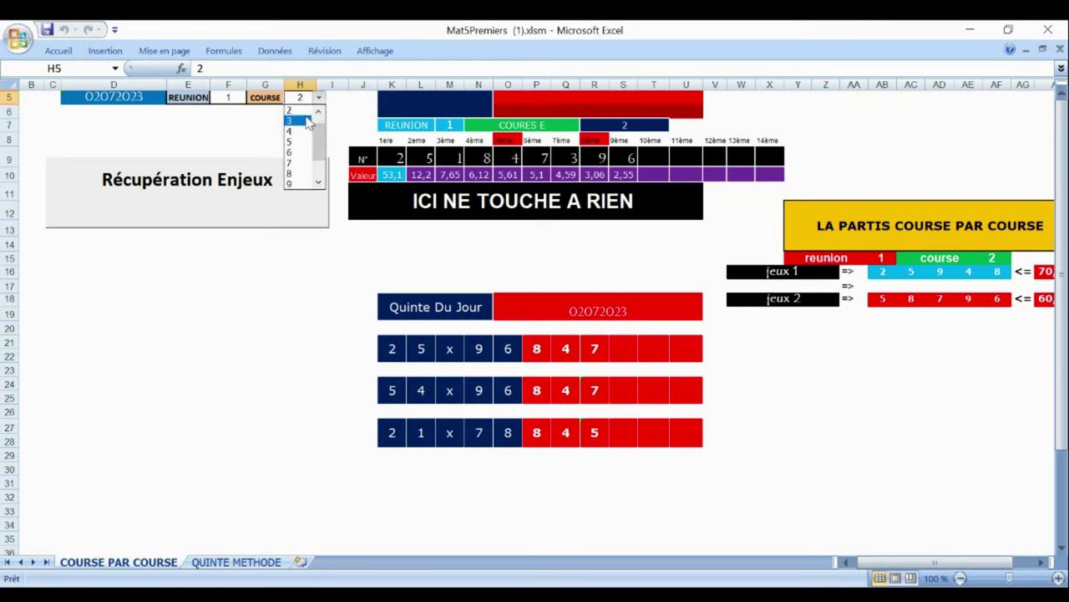
{"action": "left_click", "coordinate": [309, 122]}
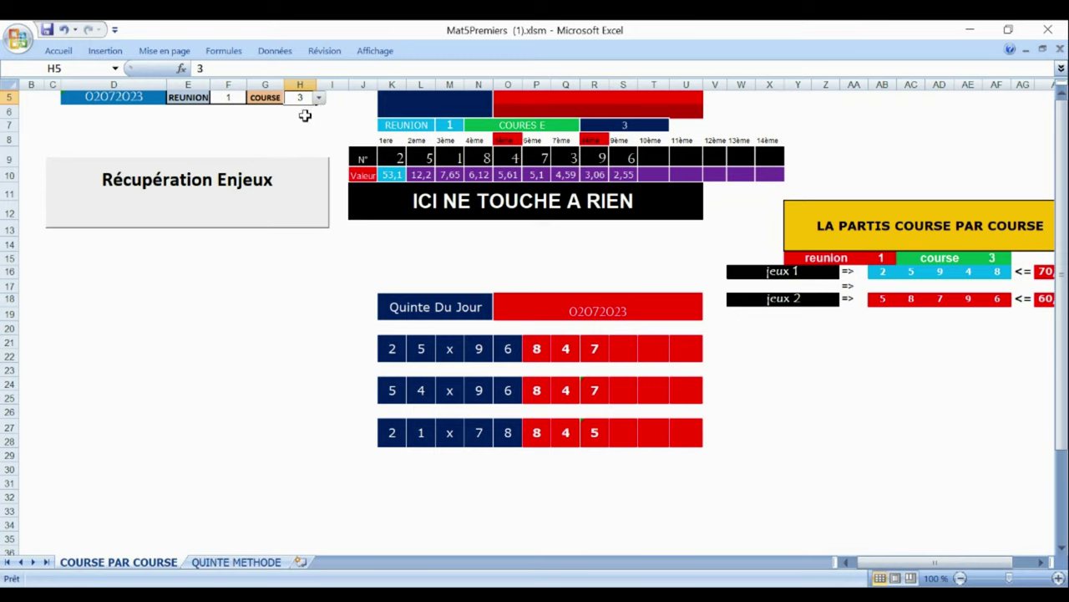
{"action": "left_click", "coordinate": [242, 195]}
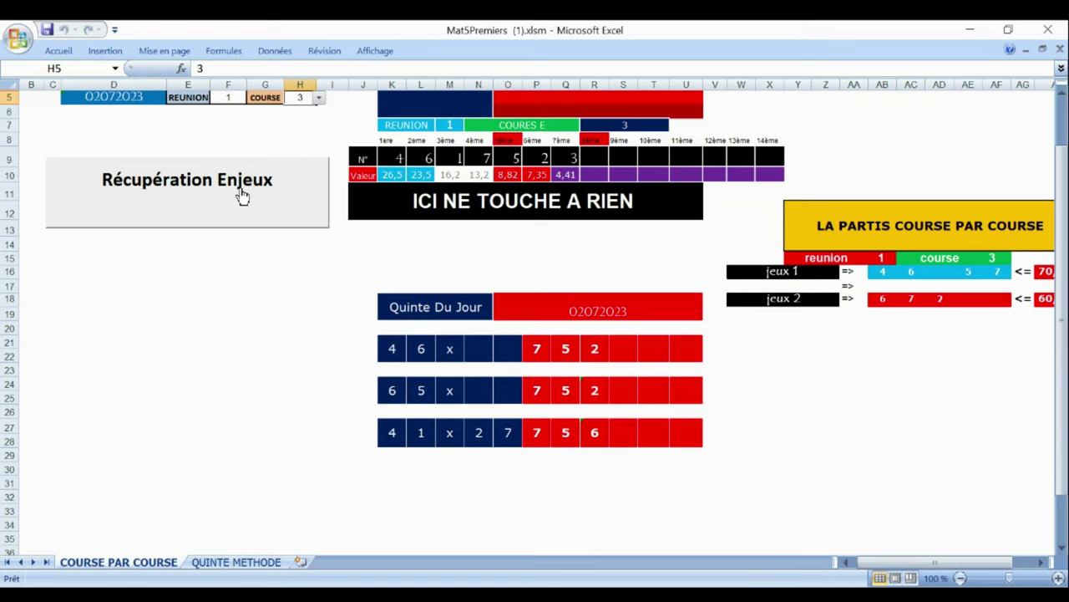
- Set the COURSE number to 4 and retrieve the betting stakes for that race of REUNION 1
{"action": "left_click", "coordinate": [318, 98]}
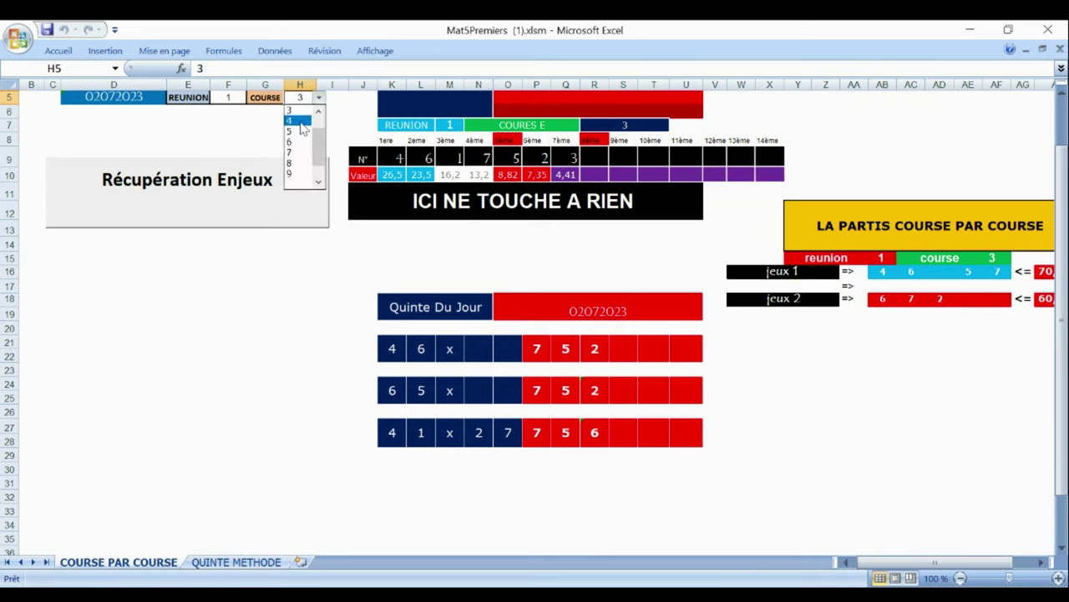
{"action": "left_click", "coordinate": [298, 121]}
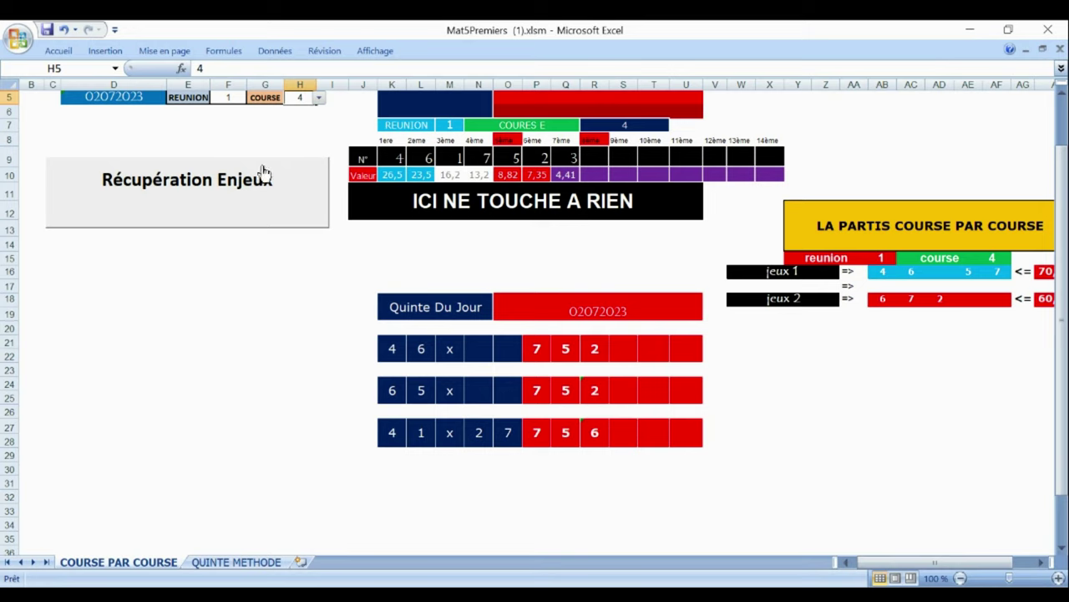
{"action": "left_click", "coordinate": [239, 186]}
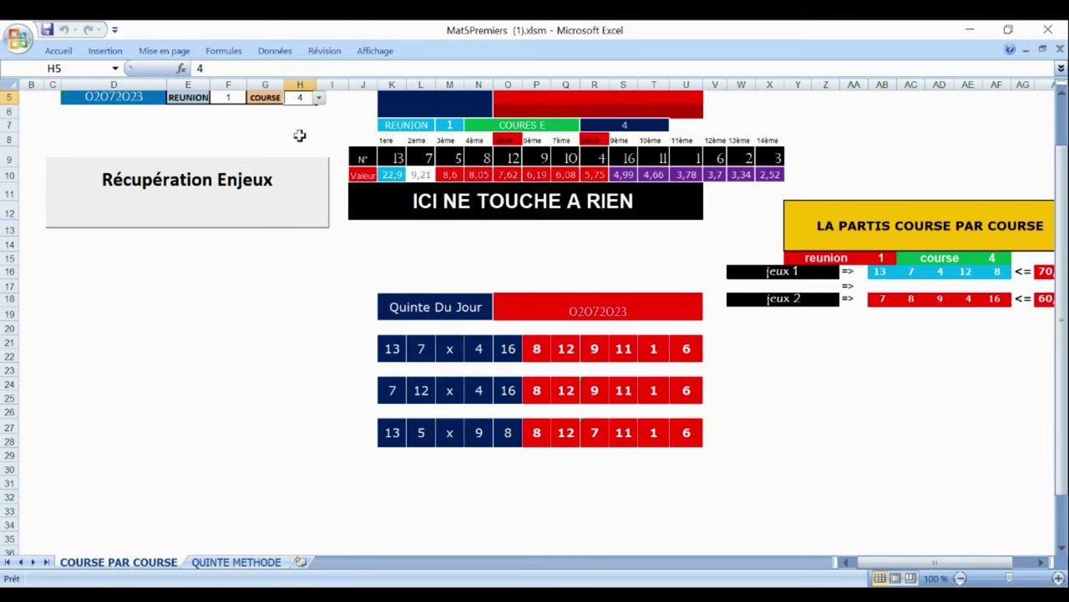
- Set the COURSE number to 5 and retrieve the betting stakes for that race of REUNION 1
{"action": "left_click", "coordinate": [319, 98]}
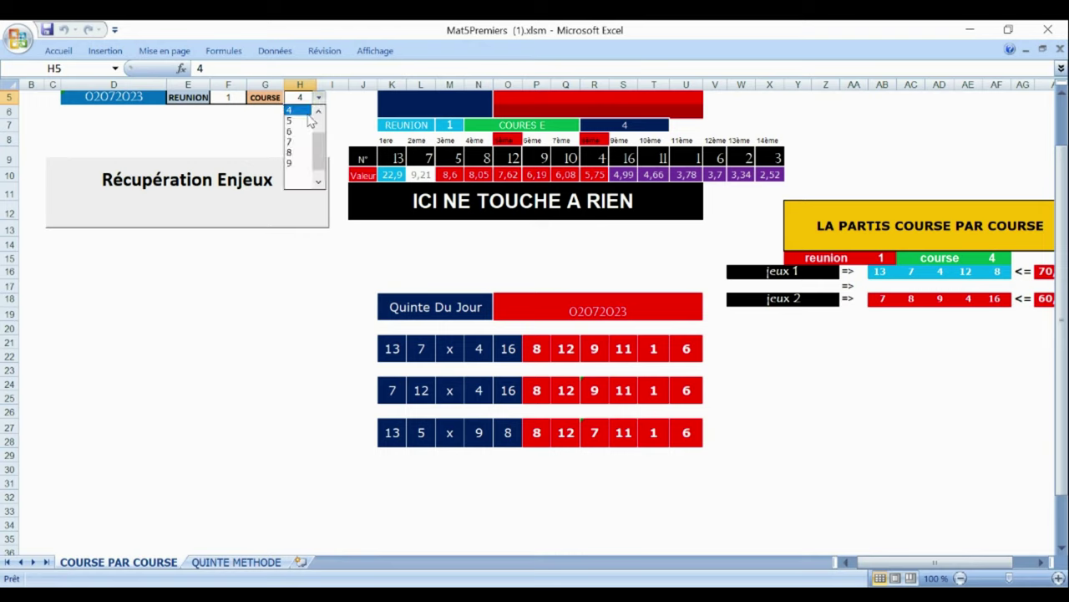
{"action": "left_click", "coordinate": [301, 121]}
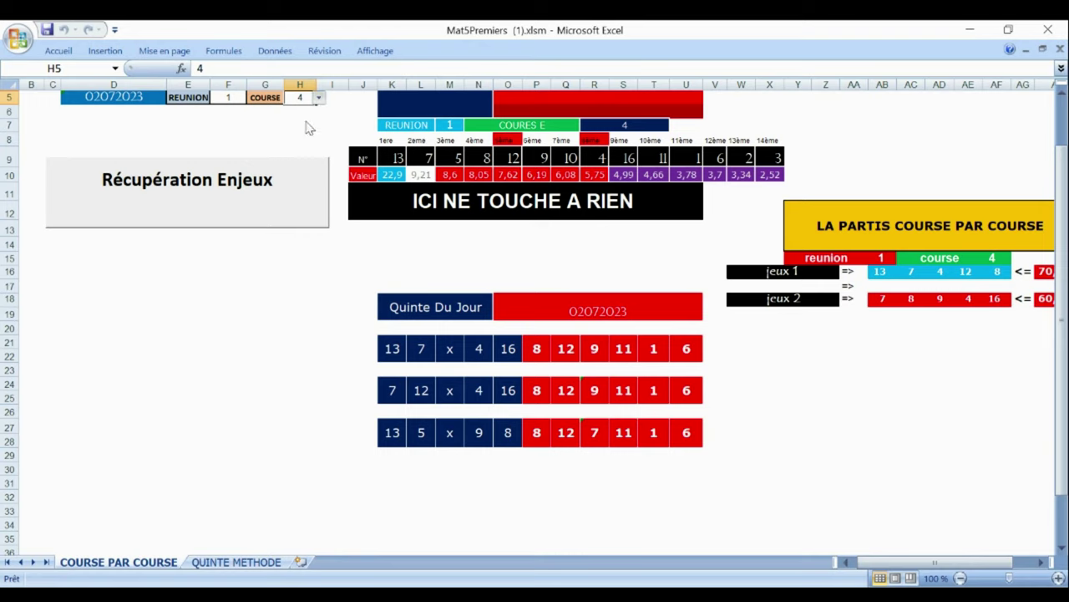
{"action": "left_click", "coordinate": [263, 197]}
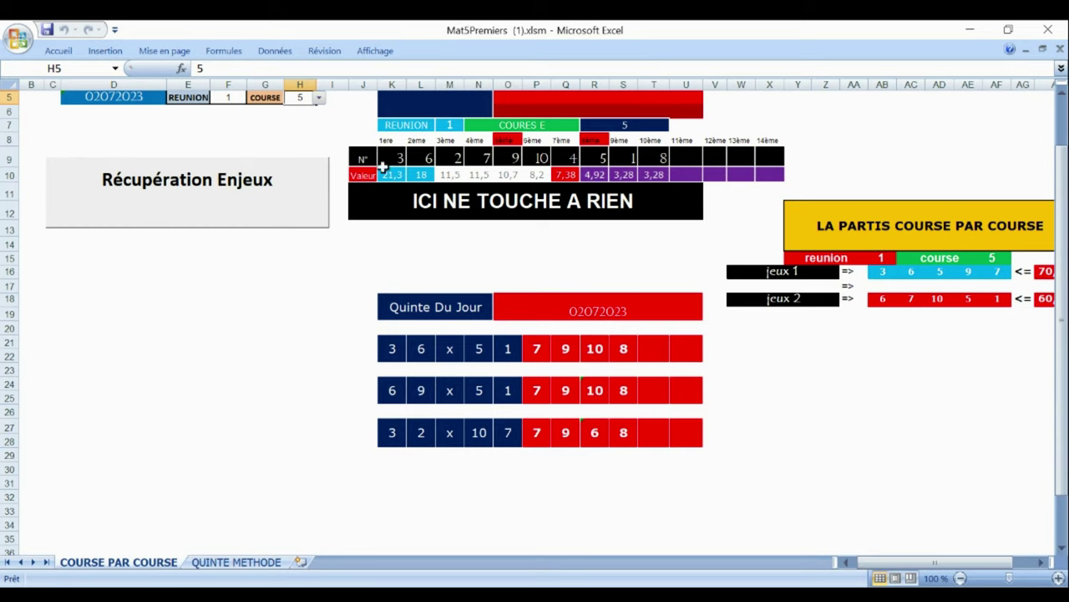
- Set the COURSE number to 7 and retrieve the betting stakes for that race of REUNION 1
{"action": "left_click", "coordinate": [318, 98]}
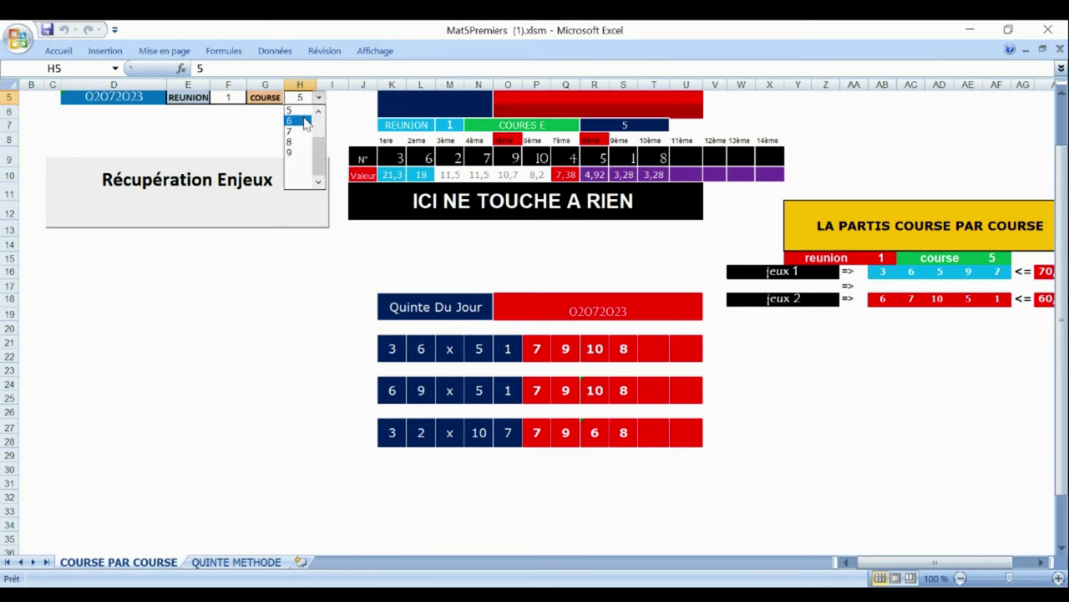
{"action": "left_click", "coordinate": [302, 122]}
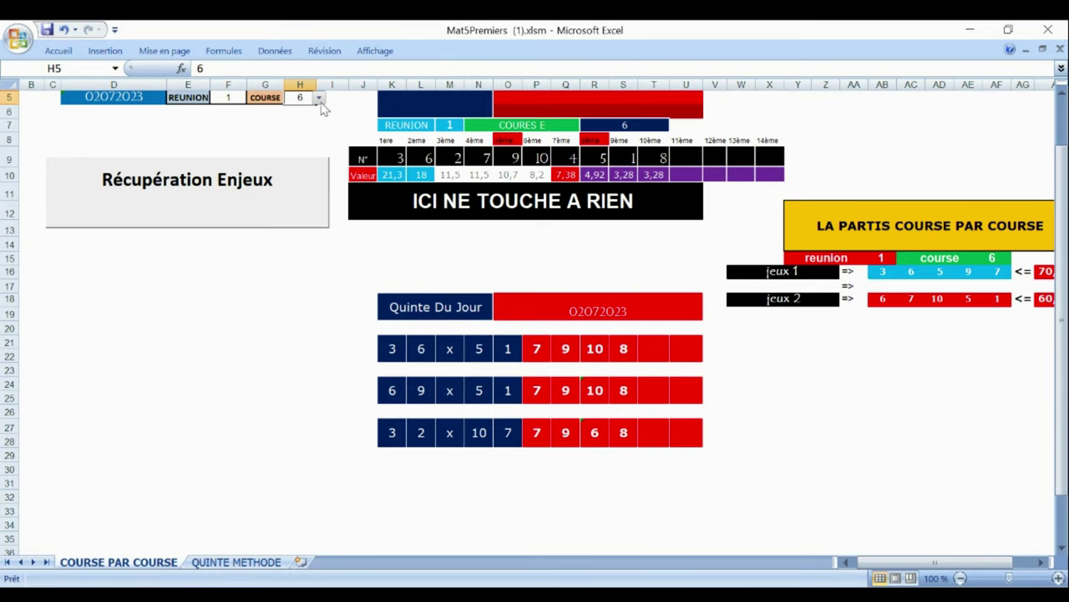
{"action": "left_click", "coordinate": [319, 99]}
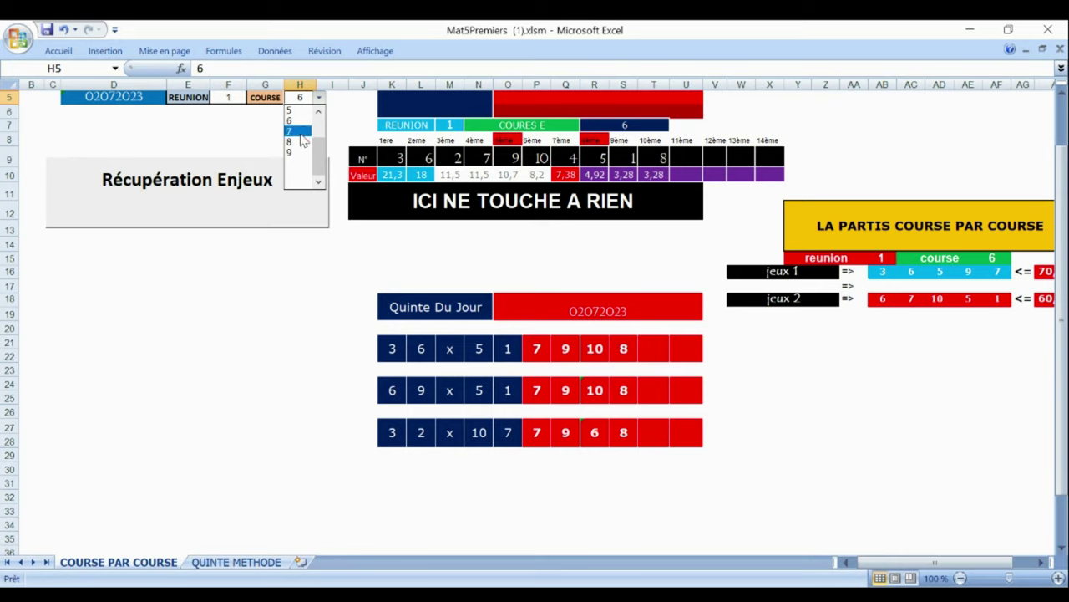
{"action": "left_click", "coordinate": [298, 131]}
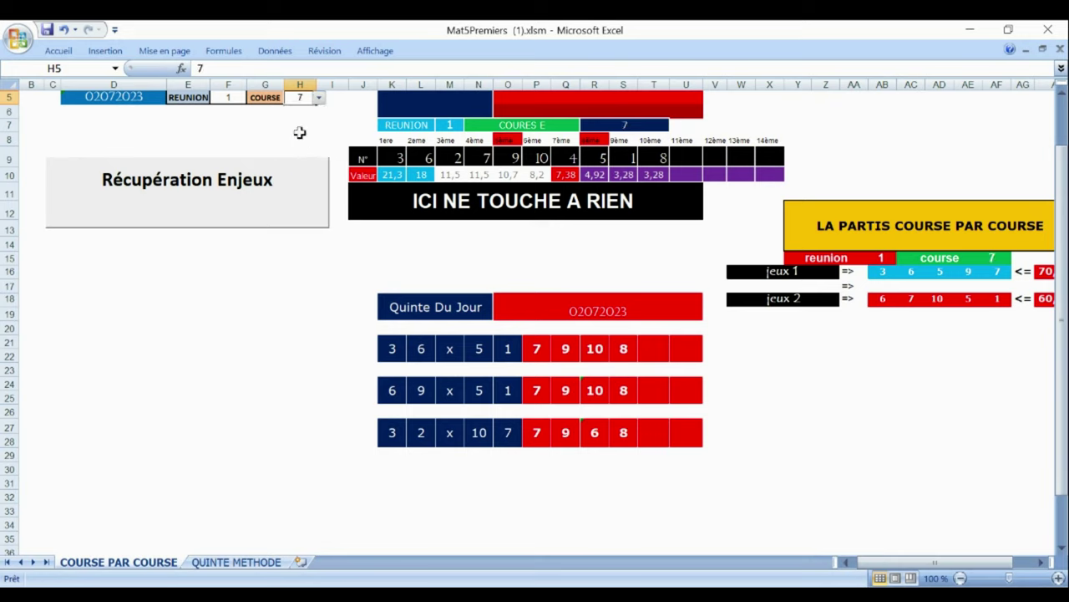
{"action": "left_click", "coordinate": [254, 197]}
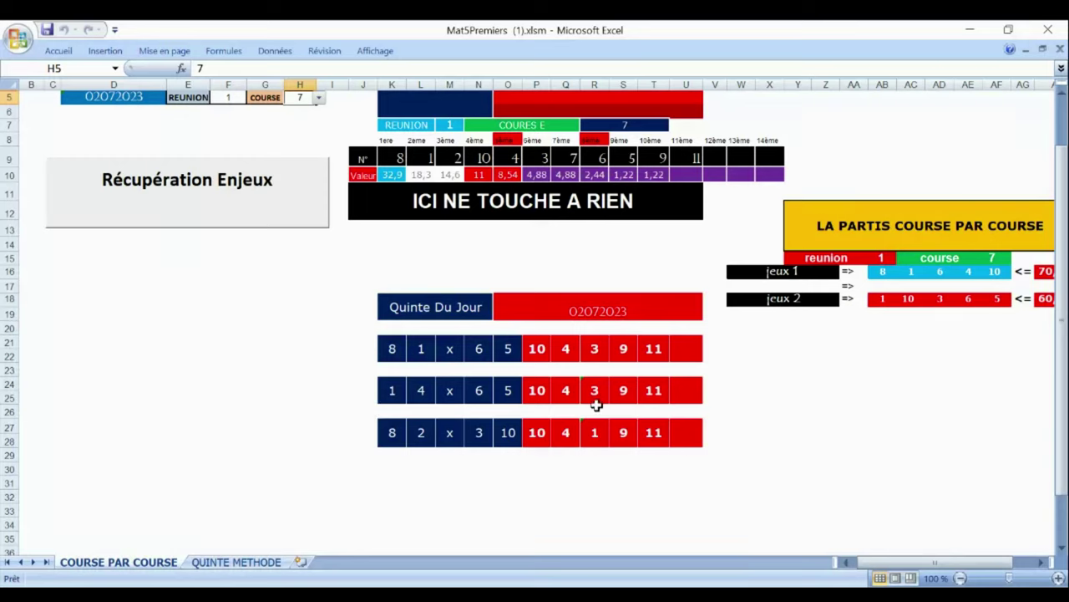
- Set the COURSE number to 8 and retrieve the betting stakes for that race of REUNION 1
{"action": "left_click", "coordinate": [318, 100]}
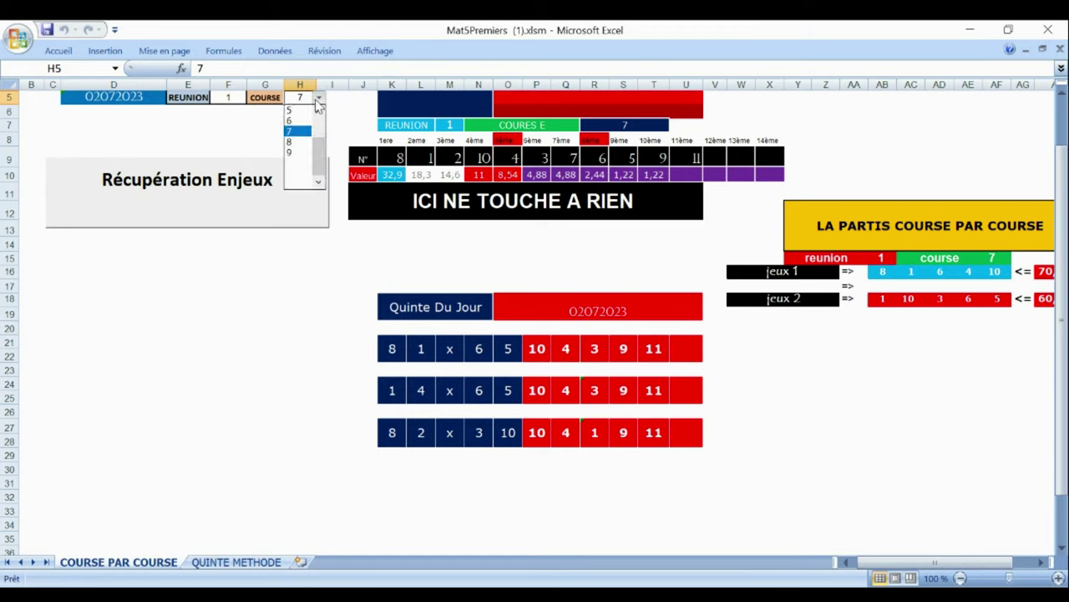
{"action": "left_click", "coordinate": [304, 143]}
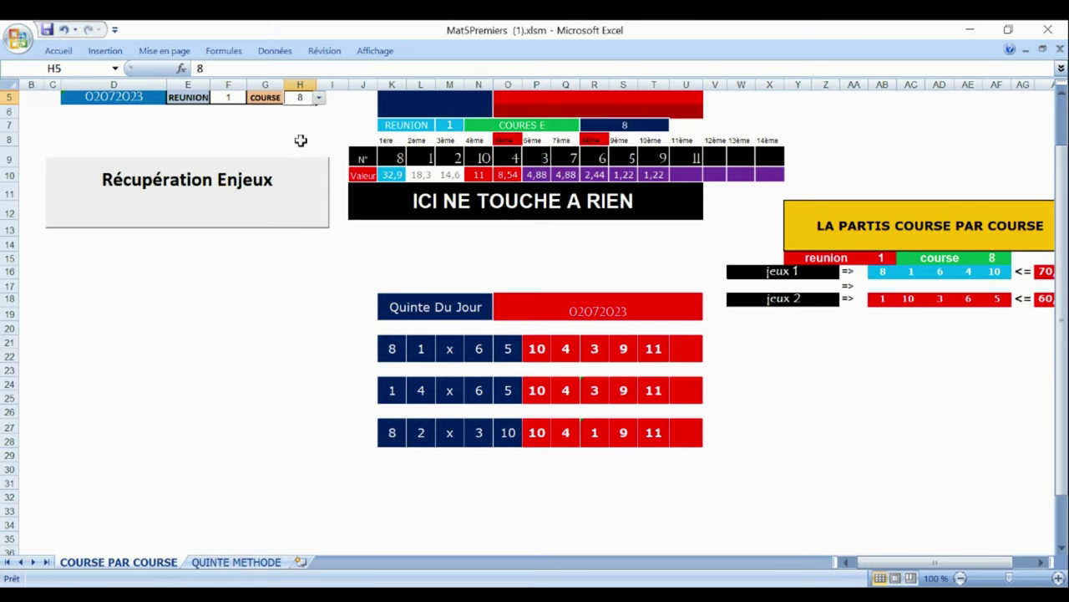
{"action": "left_click", "coordinate": [248, 184]}
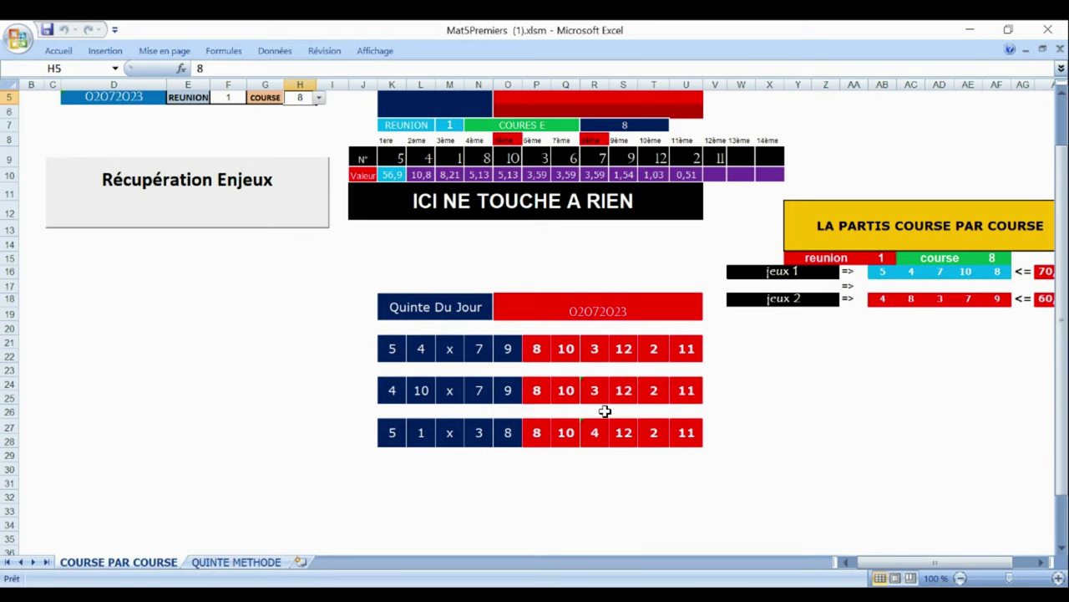
- Set the COURSE number to 9 and retrieve the betting stakes for that race of REUNION 1
{"action": "left_click", "coordinate": [319, 98]}
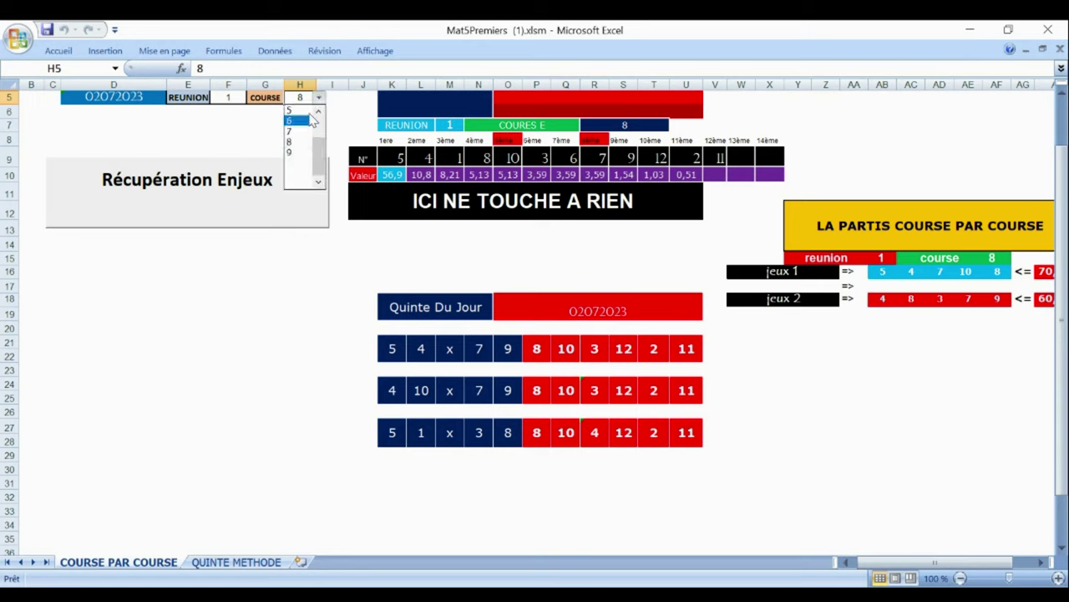
{"action": "left_click", "coordinate": [298, 153]}
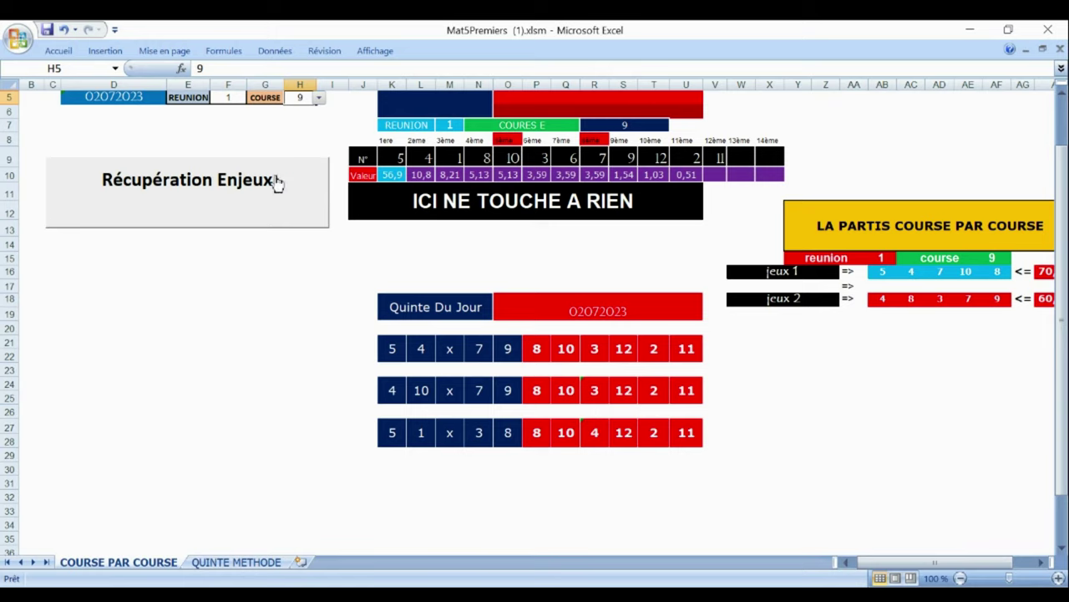
{"action": "left_click", "coordinate": [215, 198]}
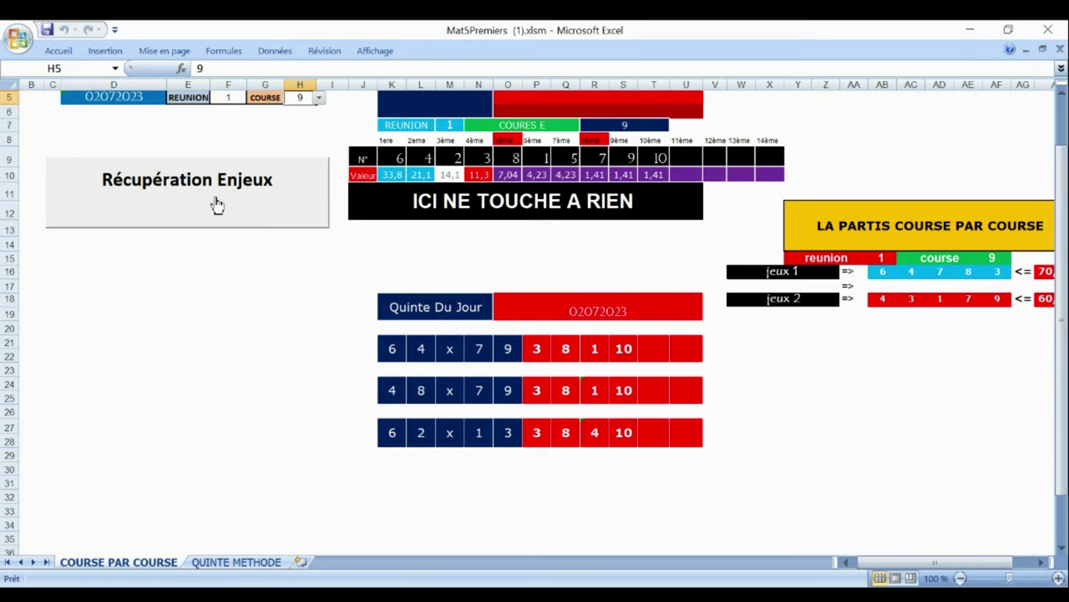
- Switch to REUNION 3, COURSE 1, and run Récupération Enjeux to load that race's stakes
{"action": "left_click", "coordinate": [227, 97]}
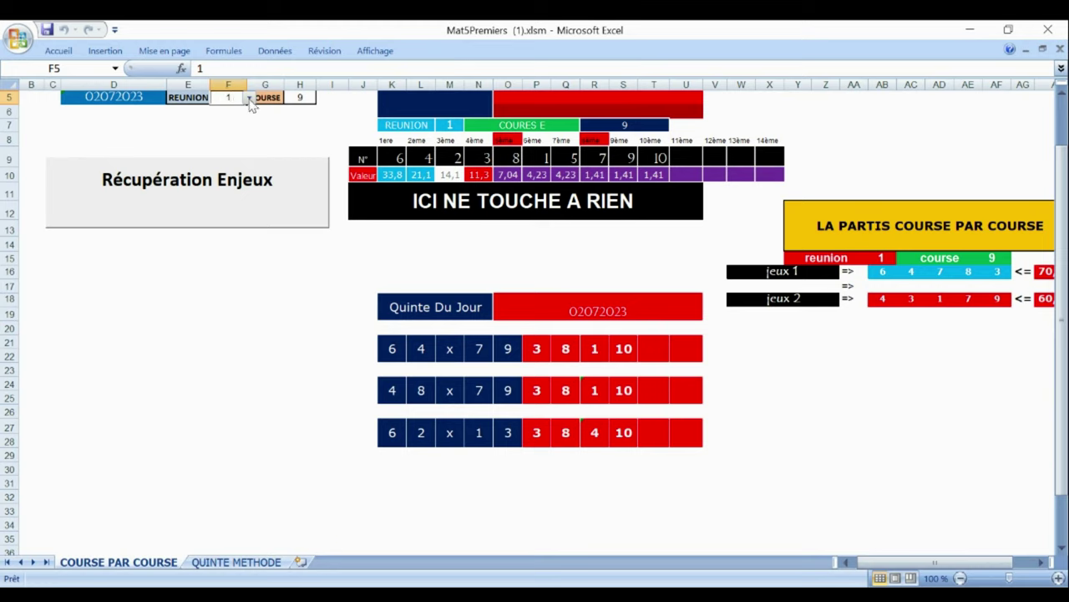
{"action": "left_click", "coordinate": [249, 99]}
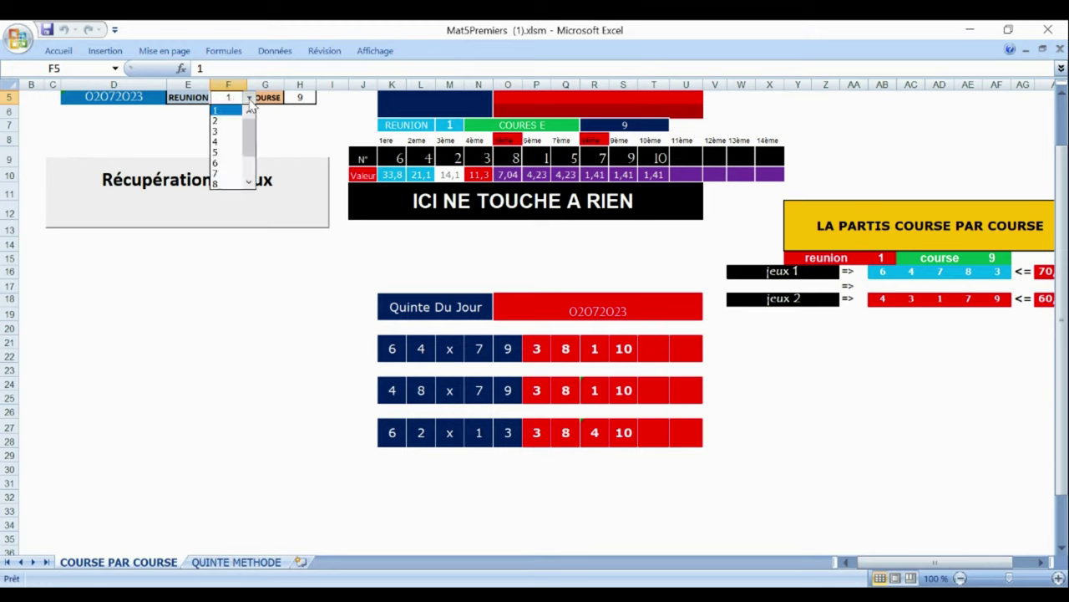
{"action": "left_click", "coordinate": [234, 142]}
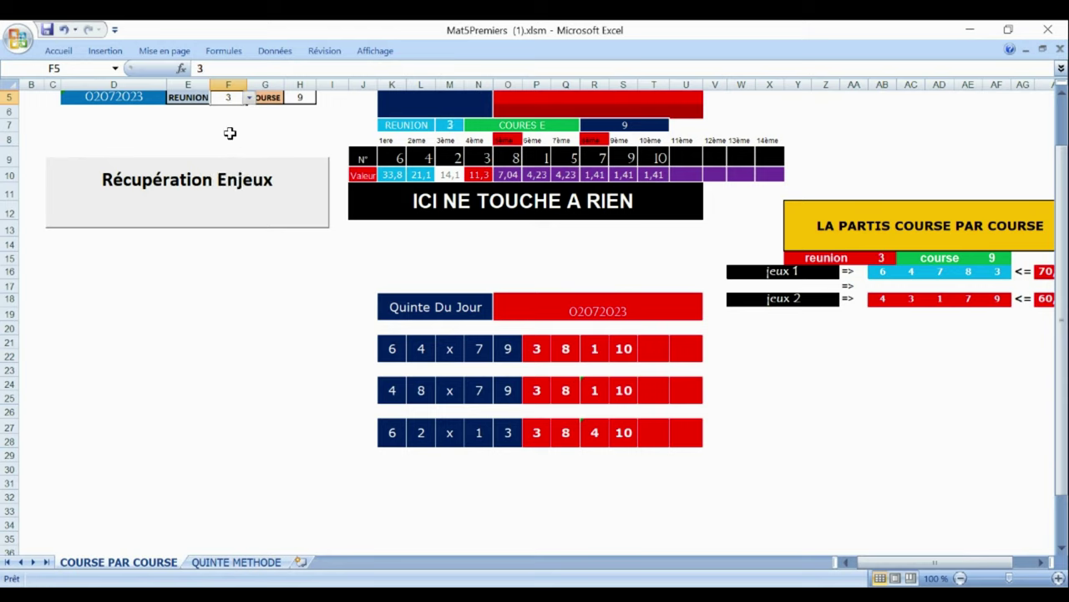
{"action": "left_click", "coordinate": [298, 99]}
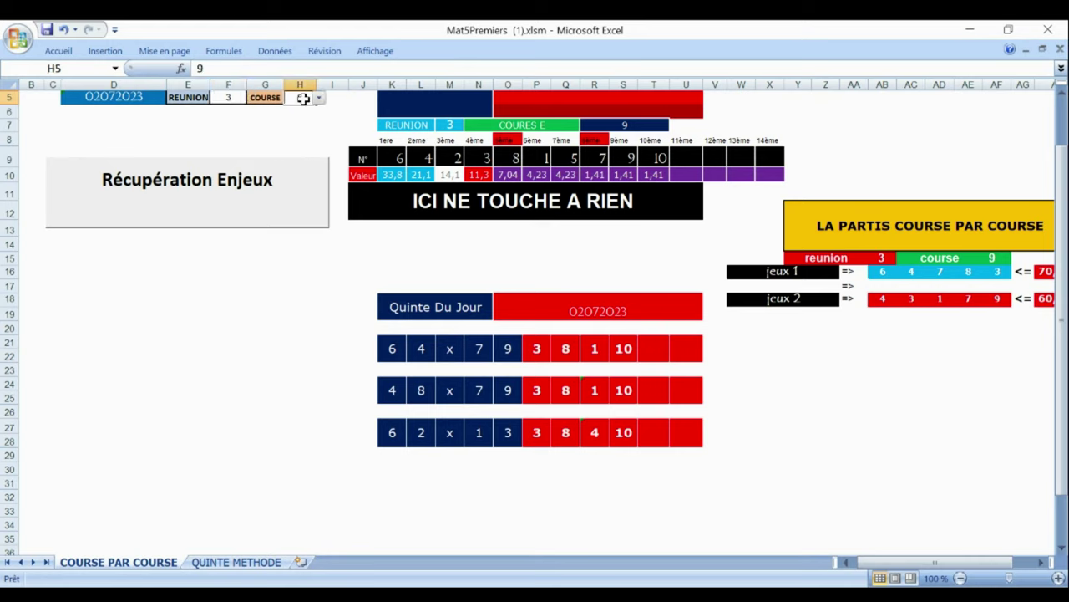
{"action": "left_click", "coordinate": [318, 100]}
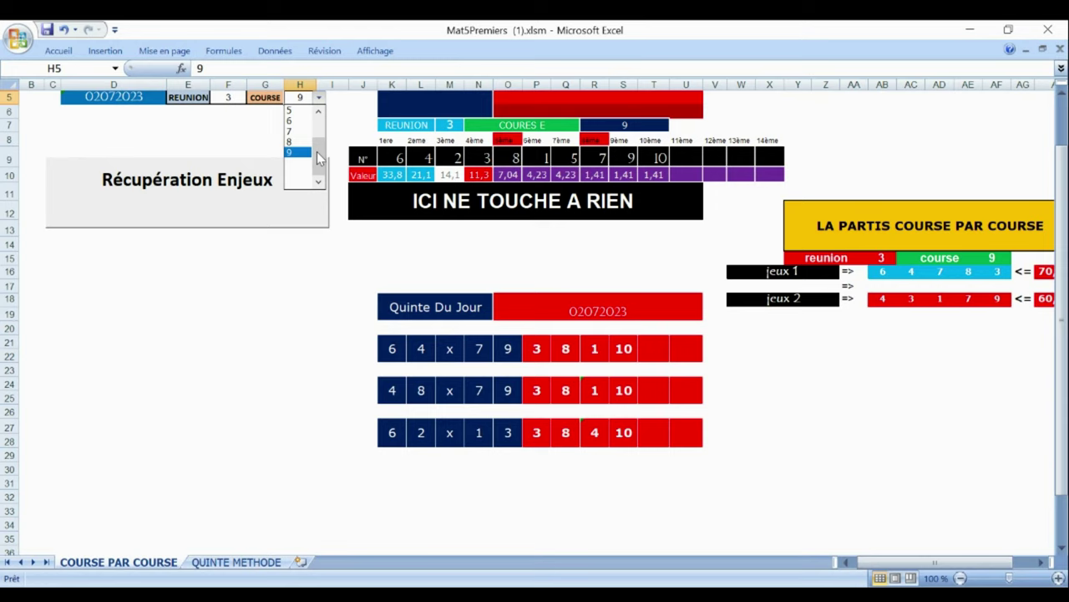
{"action": "left_click_drag", "start_coordinate": [317, 151], "coordinate": [314, 123]}
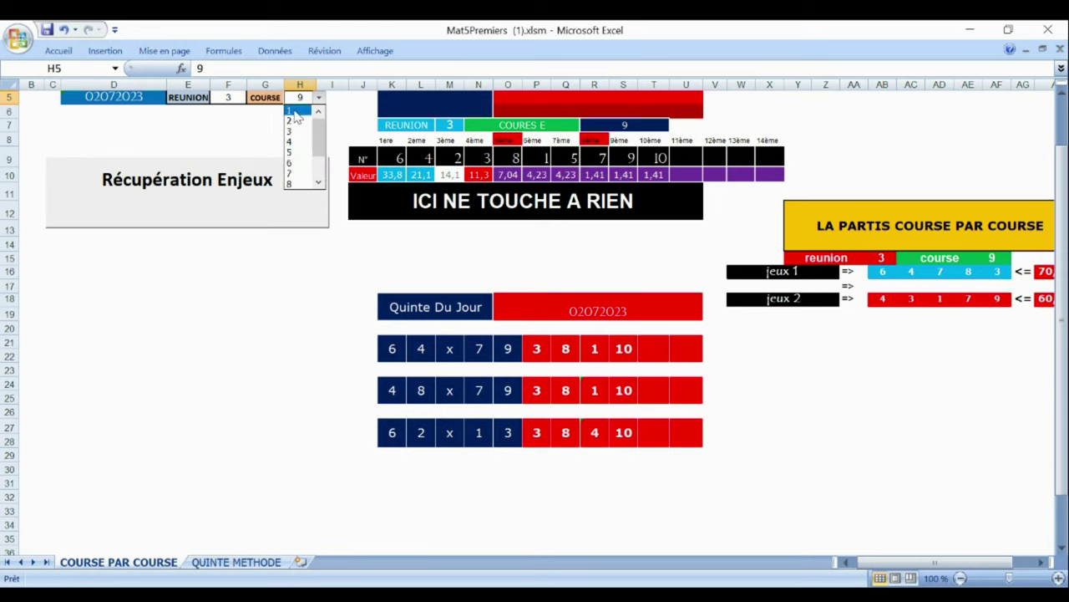
{"action": "left_click", "coordinate": [292, 111]}
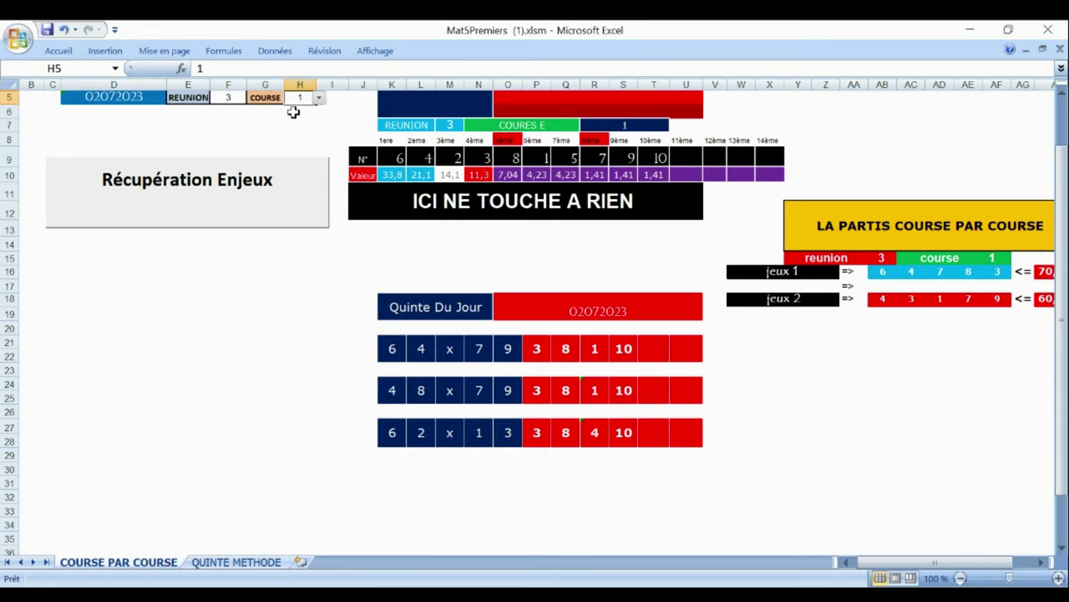
{"action": "left_click", "coordinate": [238, 185]}
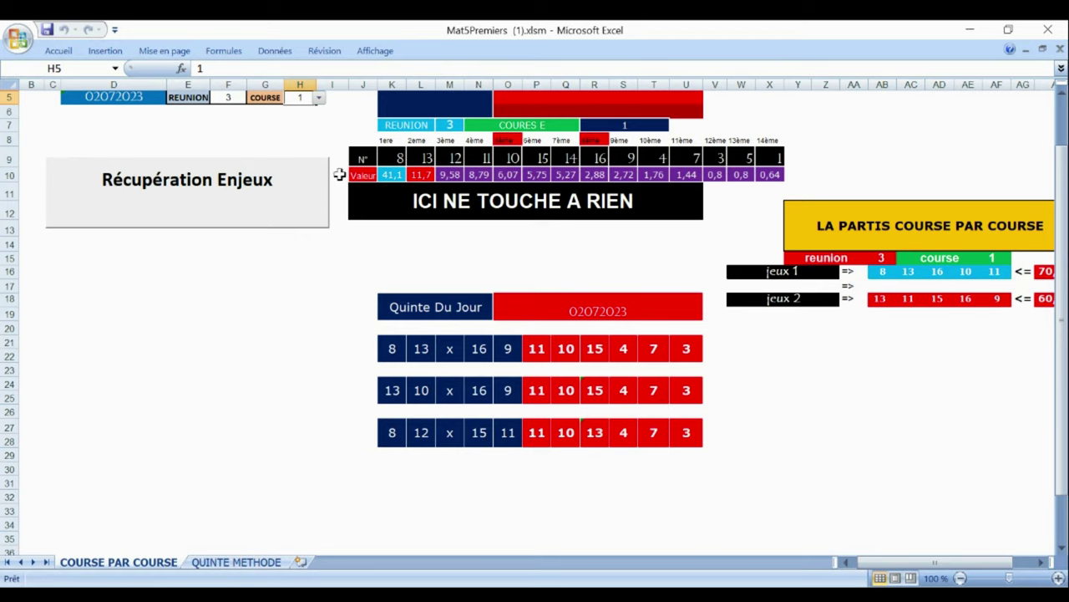
- Set the COURSE number to 2 for REUNION 3 and retrieve that race's betting stakes
{"action": "left_click", "coordinate": [318, 99]}
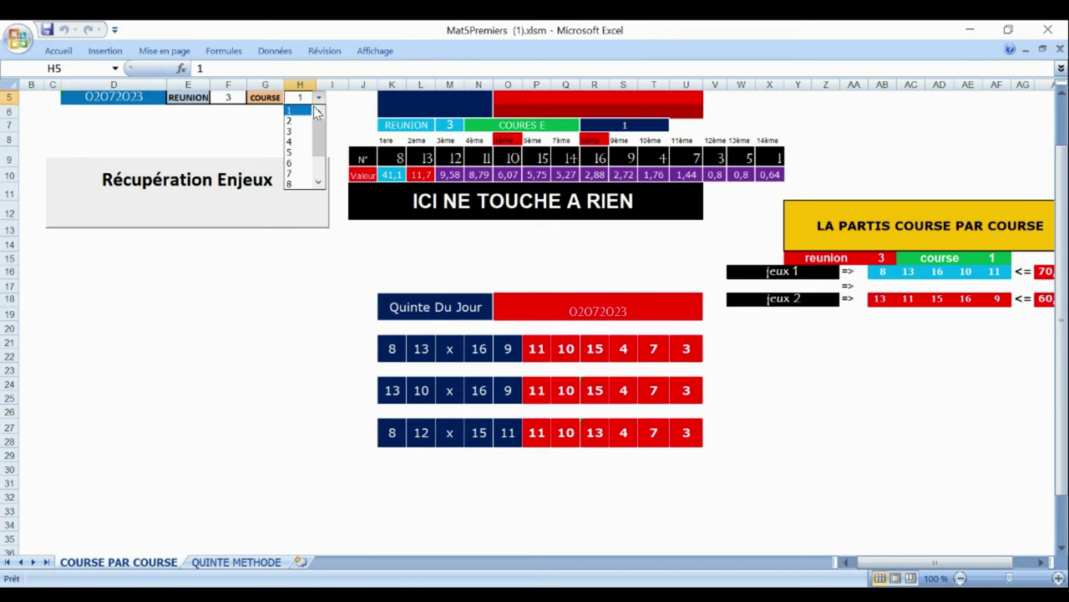
{"action": "left_click", "coordinate": [306, 121]}
{"action": "left_click", "coordinate": [239, 197]}
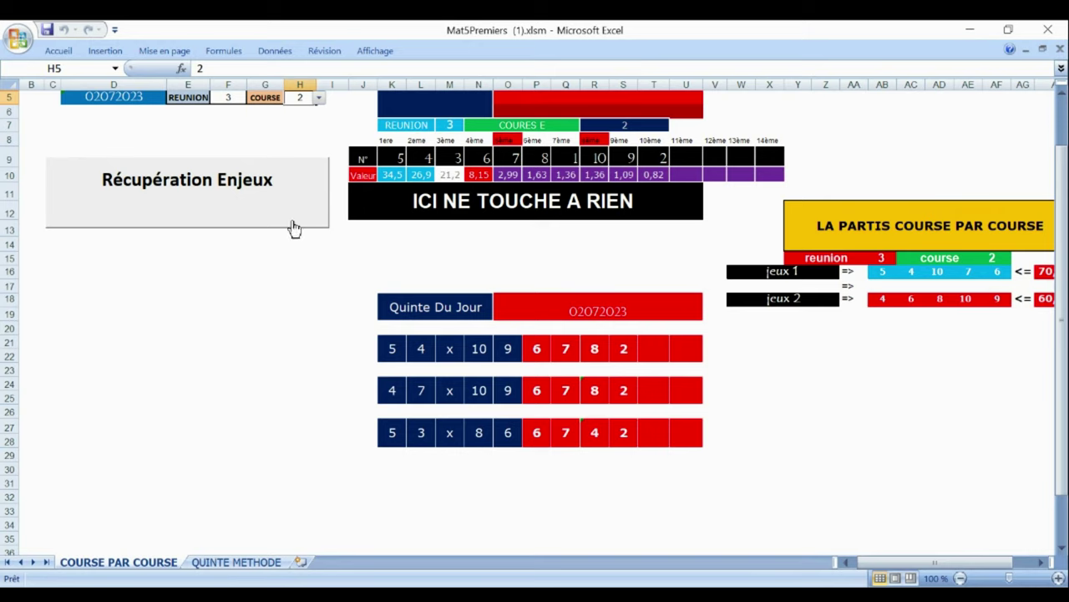
- Set the COURSE number to 3 for REUNION 3 and retrieve that race's betting stakes
{"action": "left_click", "coordinate": [319, 100]}
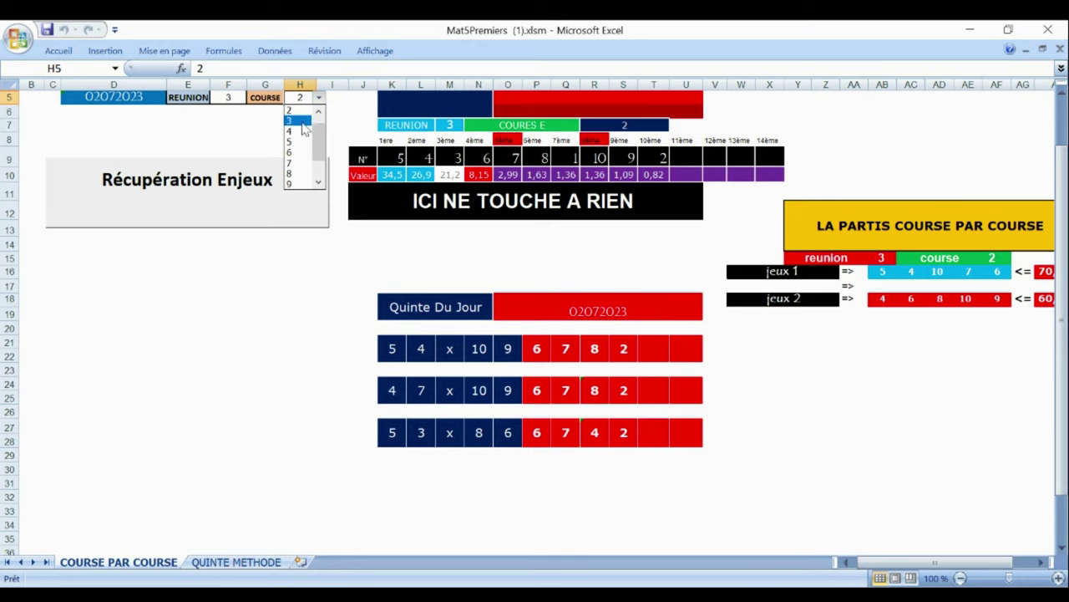
{"action": "left_click", "coordinate": [303, 121]}
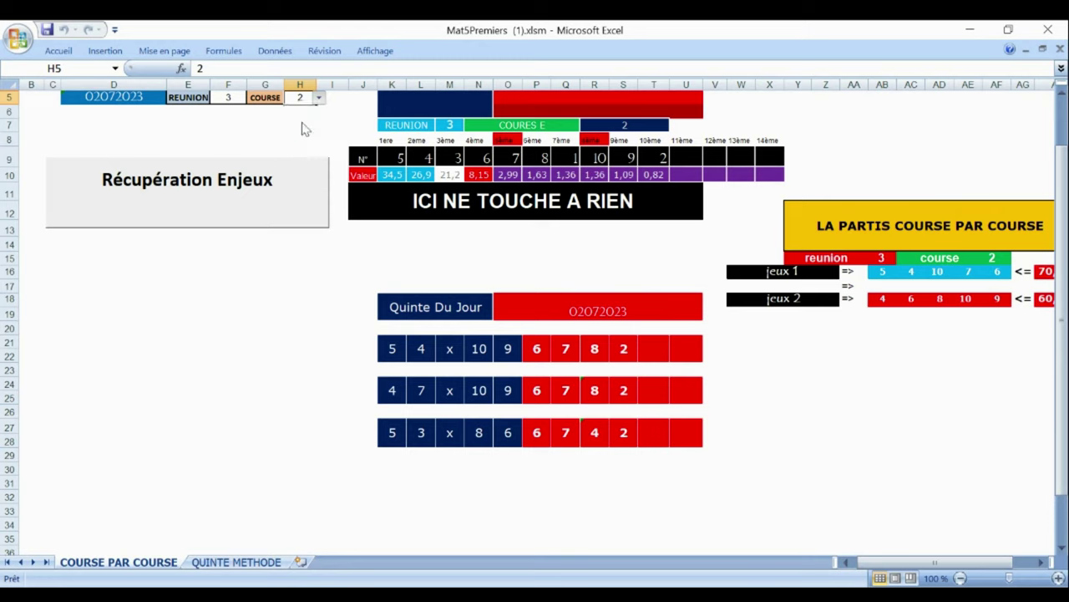
{"action": "left_click", "coordinate": [245, 198]}
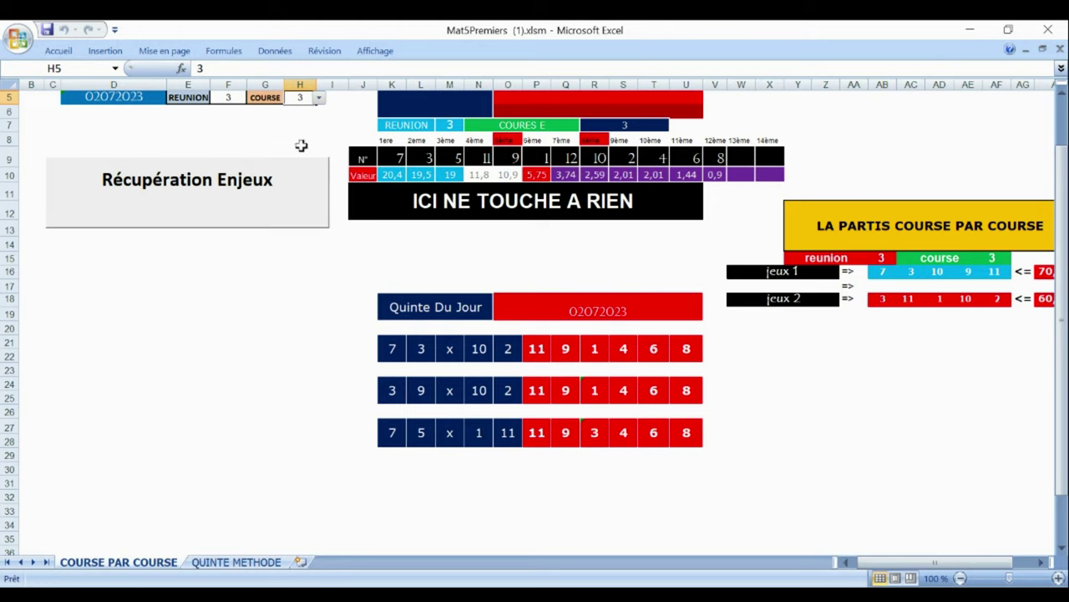
- Set the COURSE number to 4 for REUNION 3 and retrieve that race's betting stakes
{"action": "left_click", "coordinate": [319, 99]}
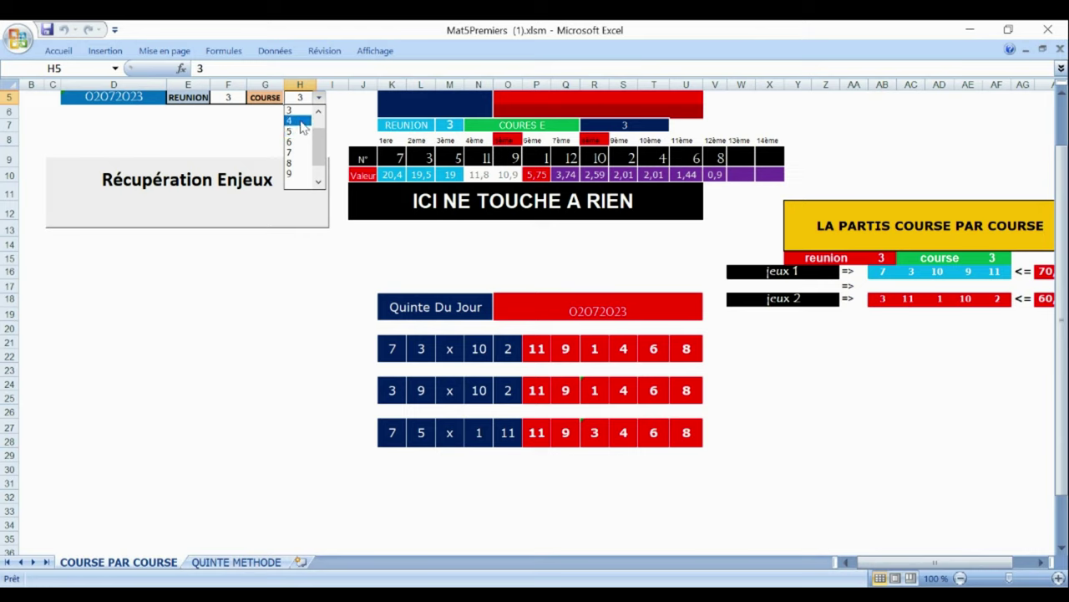
{"action": "left_click", "coordinate": [304, 122]}
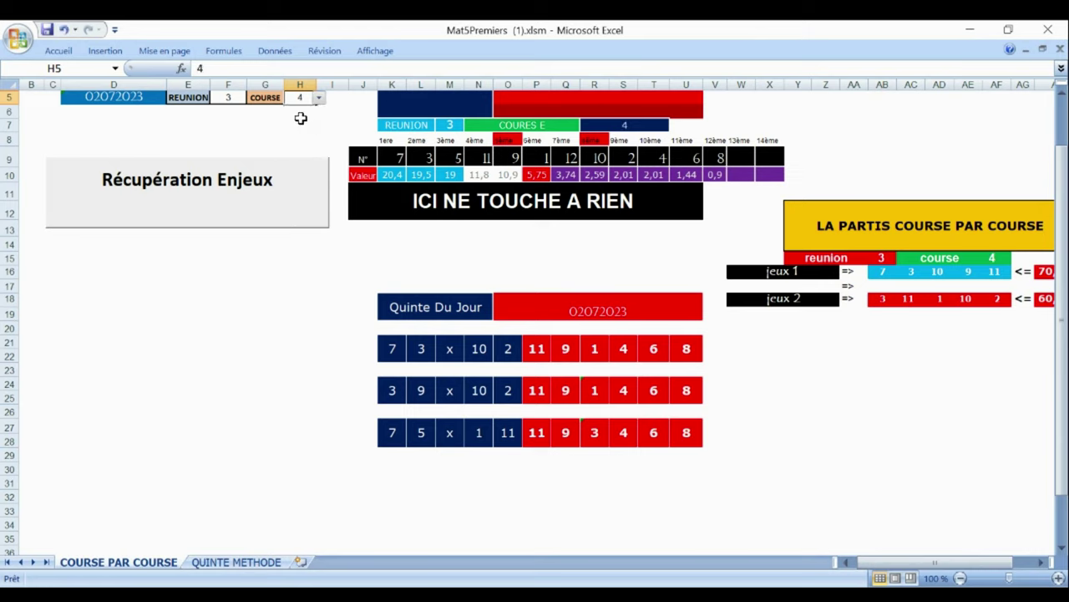
{"action": "left_click", "coordinate": [249, 186]}
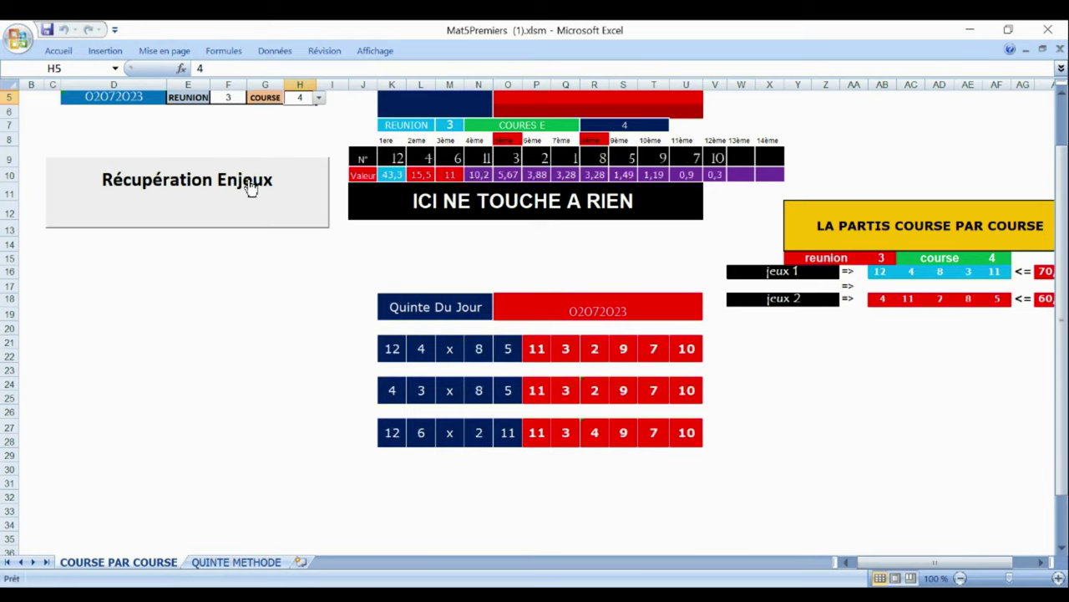
- Set the COURSE number to 5 for REUNION 3 and retrieve that race's betting stakes
{"action": "left_click", "coordinate": [319, 98]}
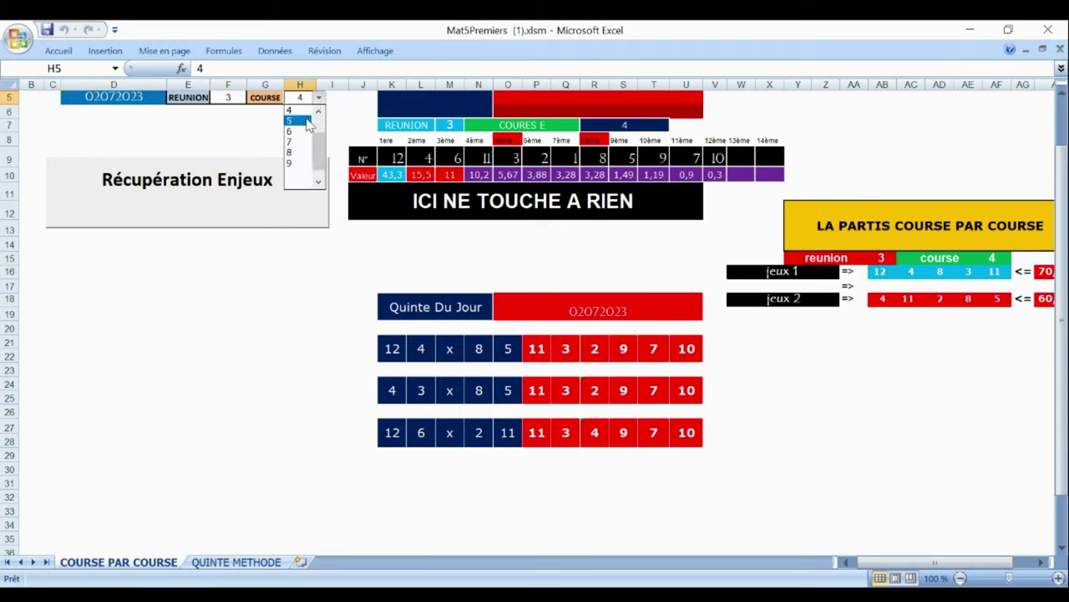
{"action": "left_click", "coordinate": [298, 121]}
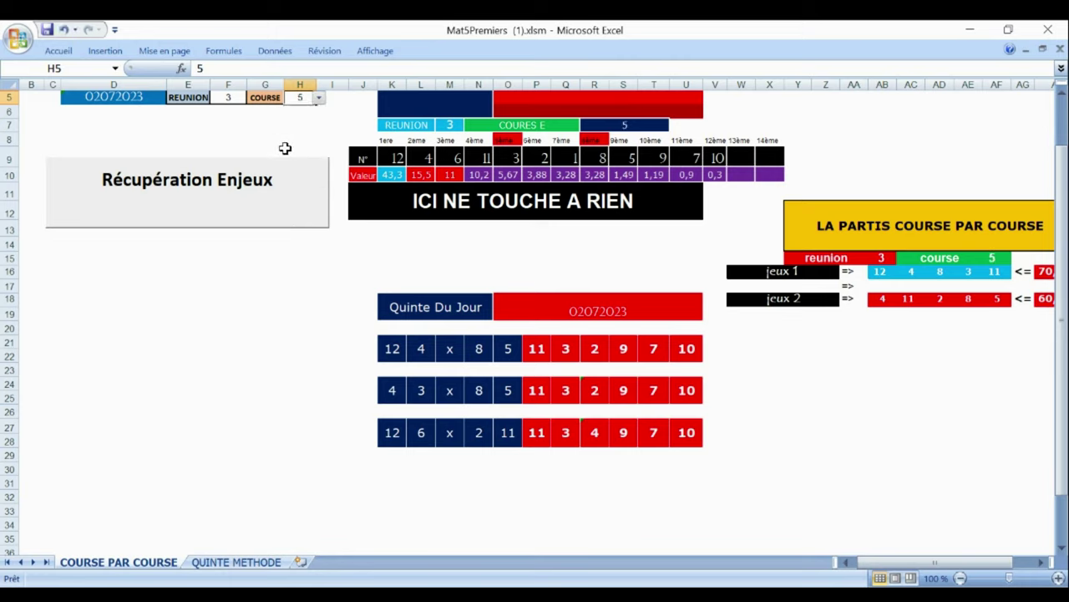
{"action": "left_click", "coordinate": [262, 182]}
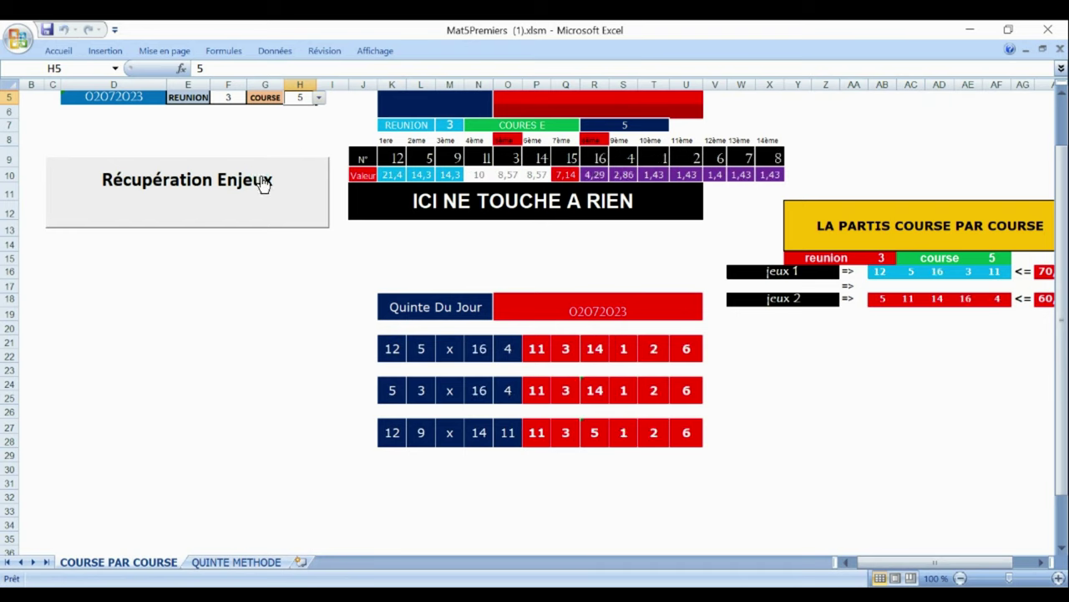
- Set the COURSE number to 6 for REUNION 3 and retrieve that race's betting stakes
{"action": "left_click", "coordinate": [320, 99]}
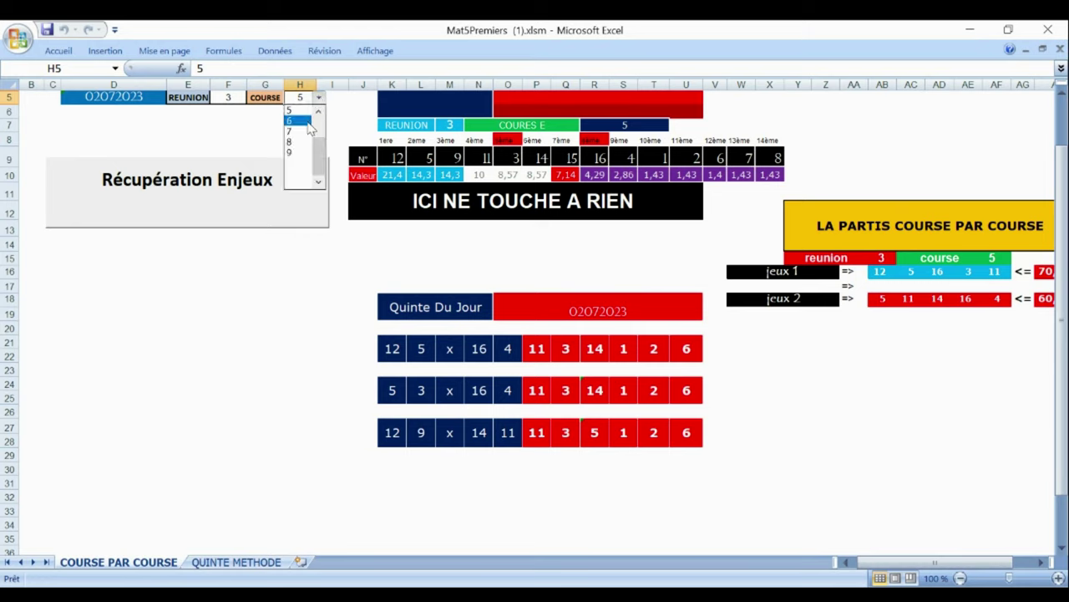
{"action": "left_click", "coordinate": [292, 121]}
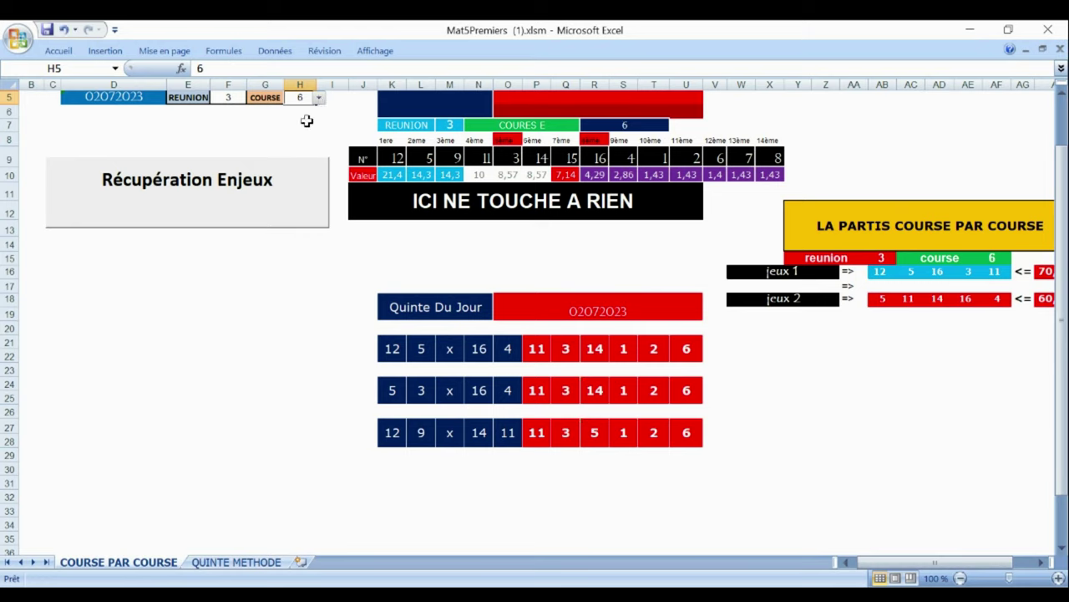
{"action": "left_click", "coordinate": [254, 197]}
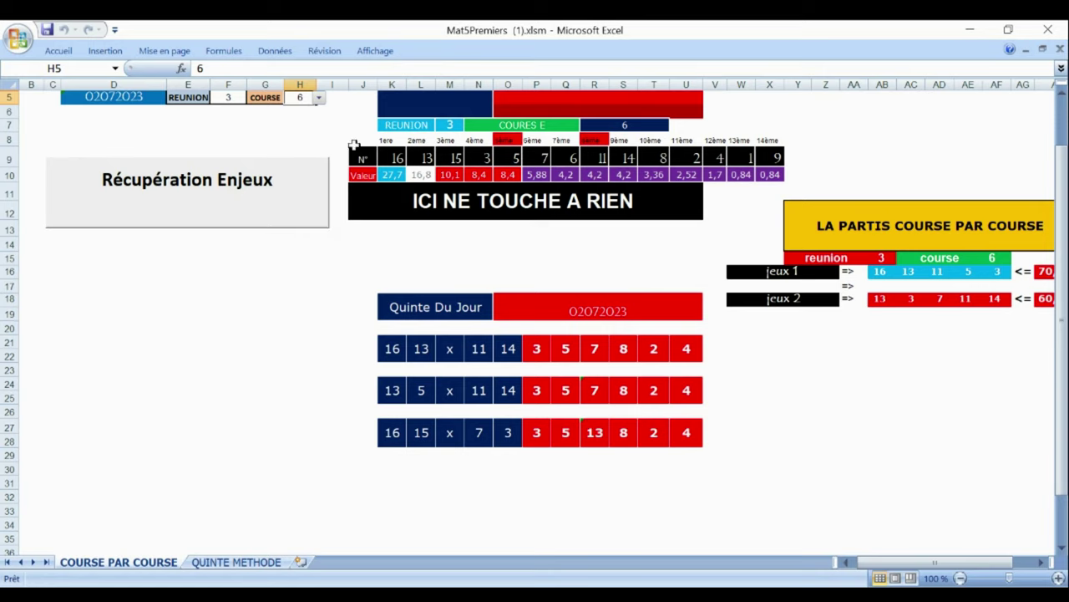
- Set the COURSE number to 7 for REUNION 3 and retrieve that race's betting stakes
{"action": "left_click", "coordinate": [318, 98]}
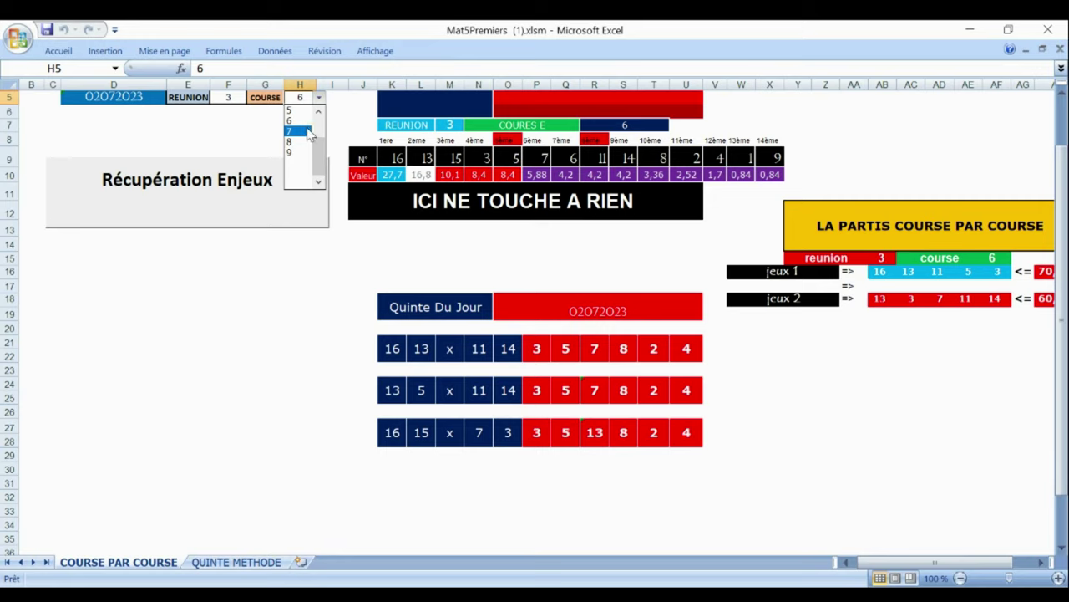
{"action": "left_click", "coordinate": [309, 132]}
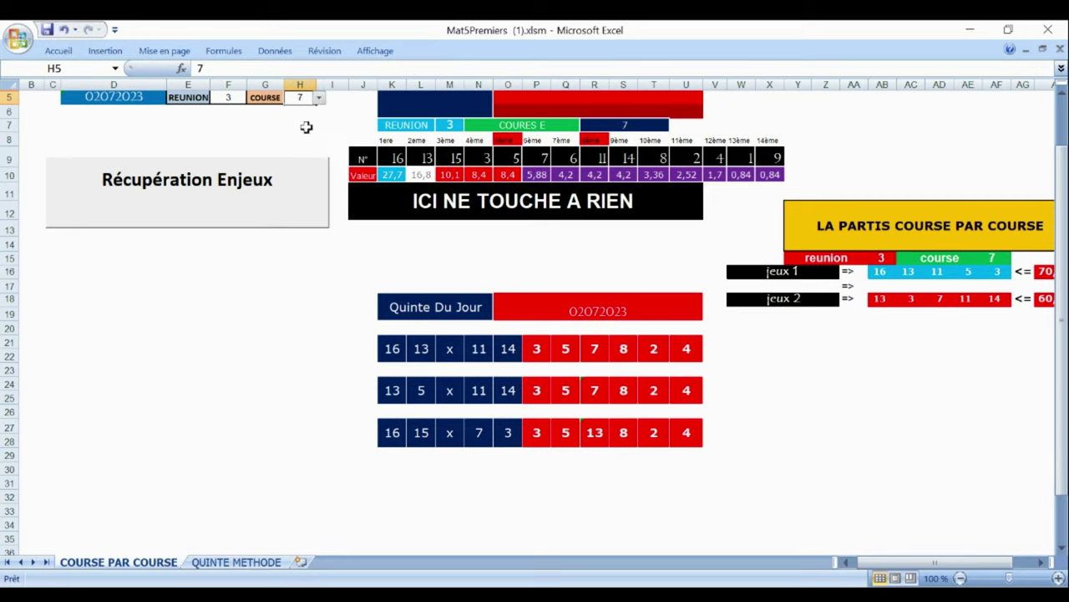
{"action": "left_click", "coordinate": [258, 181]}
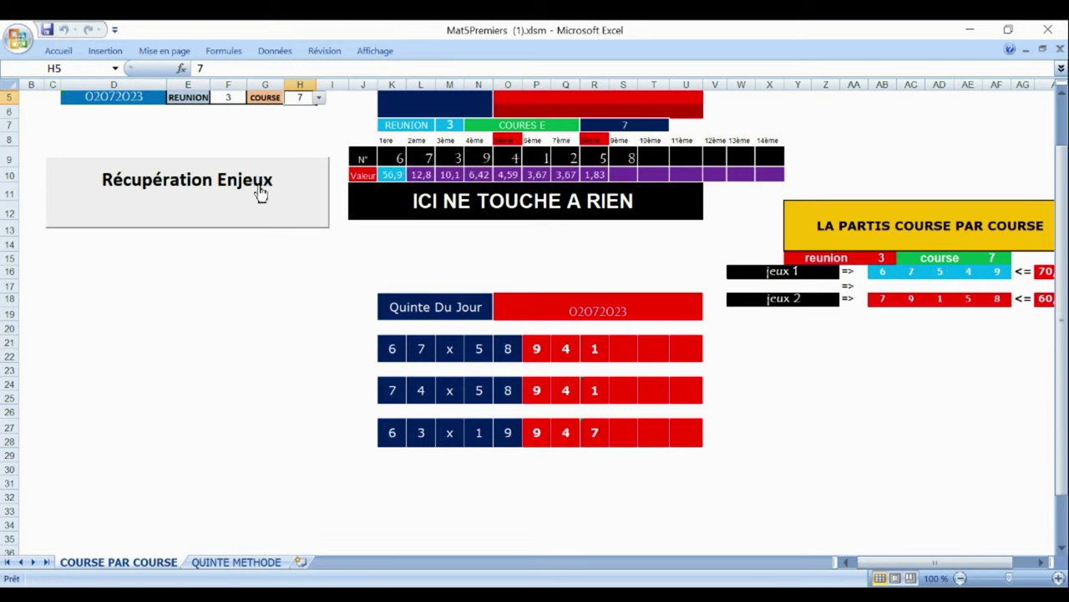
- Set the COURSE number to 8 for REUNION 3 and retrieve that race's betting stakes
{"action": "left_click", "coordinate": [319, 99]}
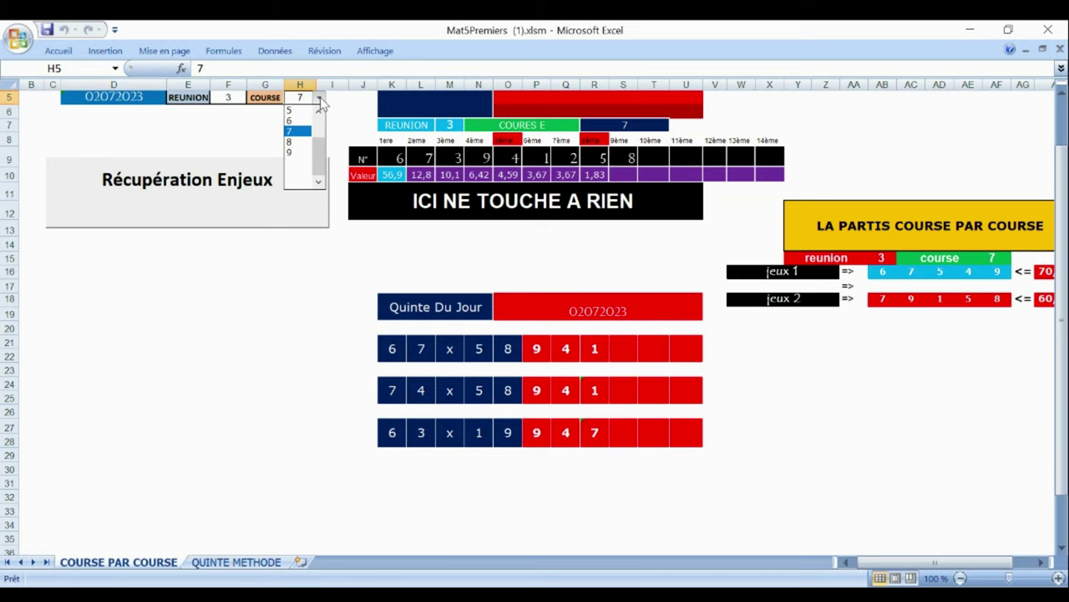
{"action": "left_click", "coordinate": [303, 144]}
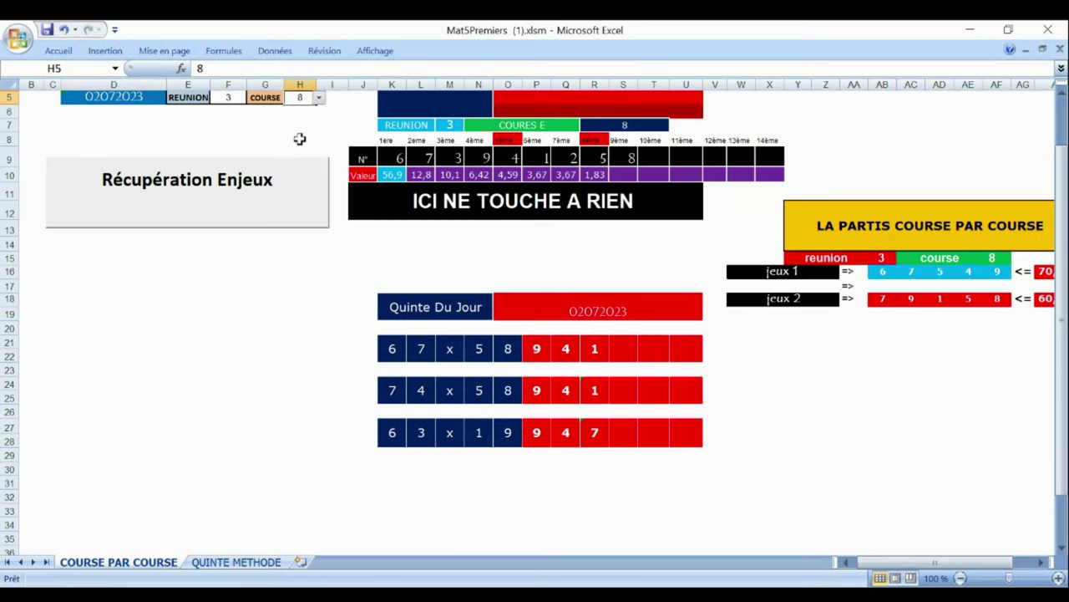
{"action": "left_click", "coordinate": [241, 192]}
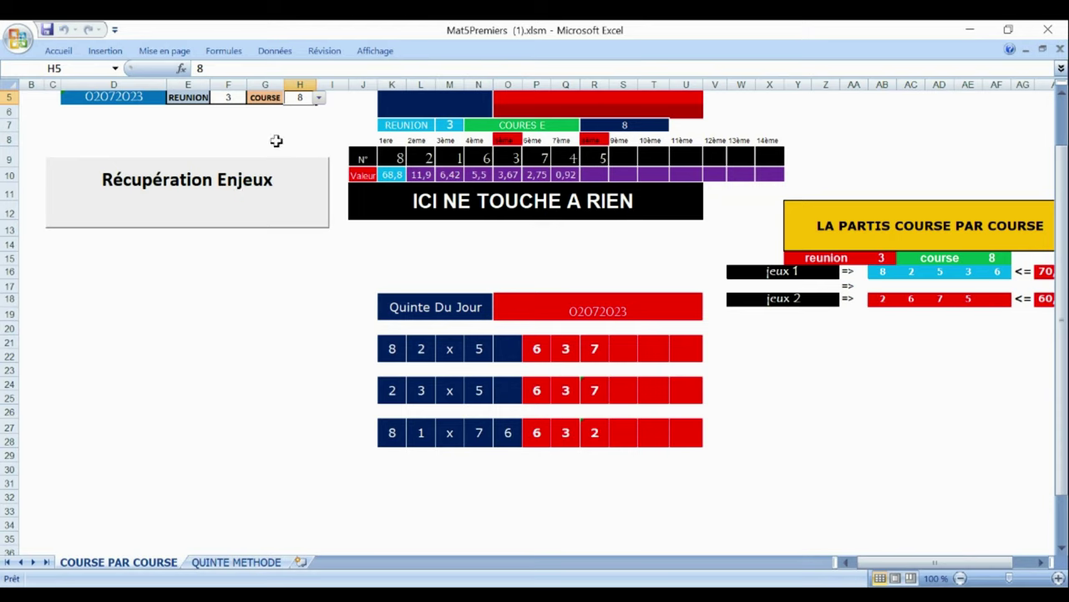
- Switch to REUNION 4, COURSE 1, and run Récupération Enjeux for that race
{"action": "left_click", "coordinate": [237, 98]}
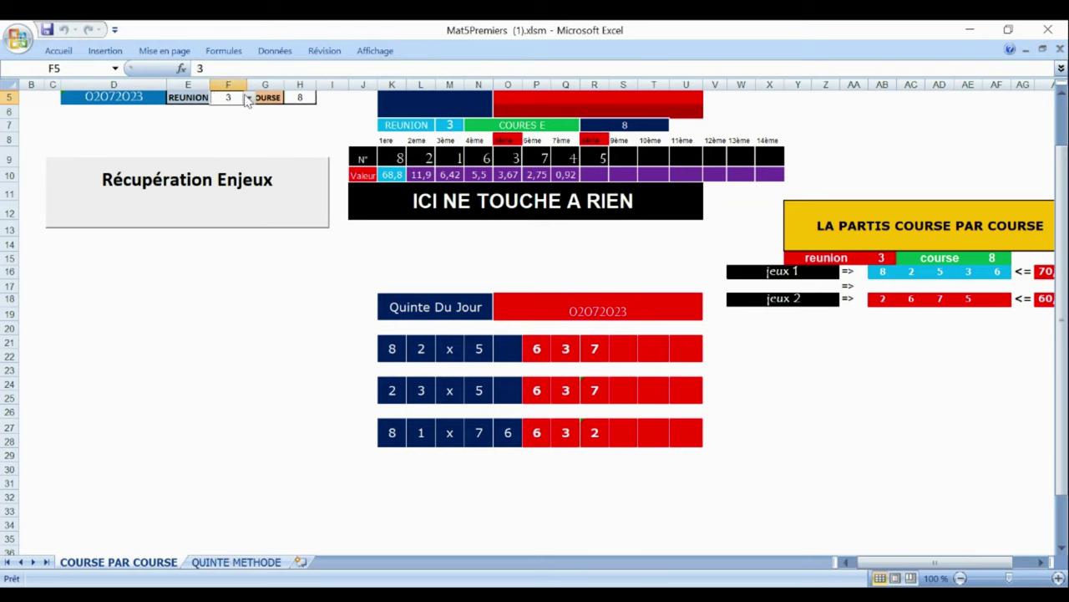
{"action": "left_click", "coordinate": [248, 99]}
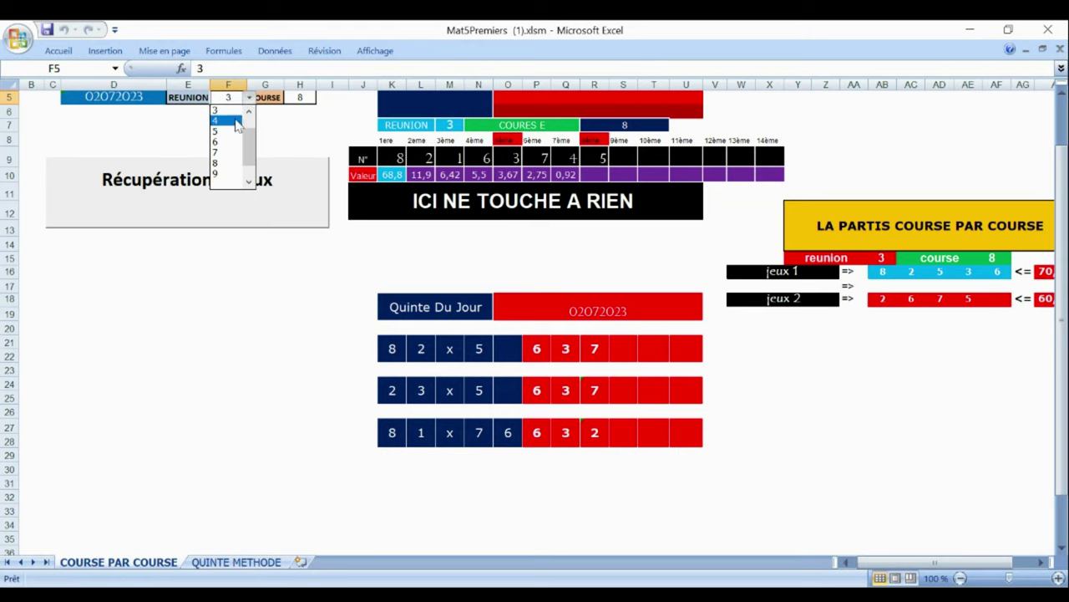
{"action": "left_click", "coordinate": [237, 122]}
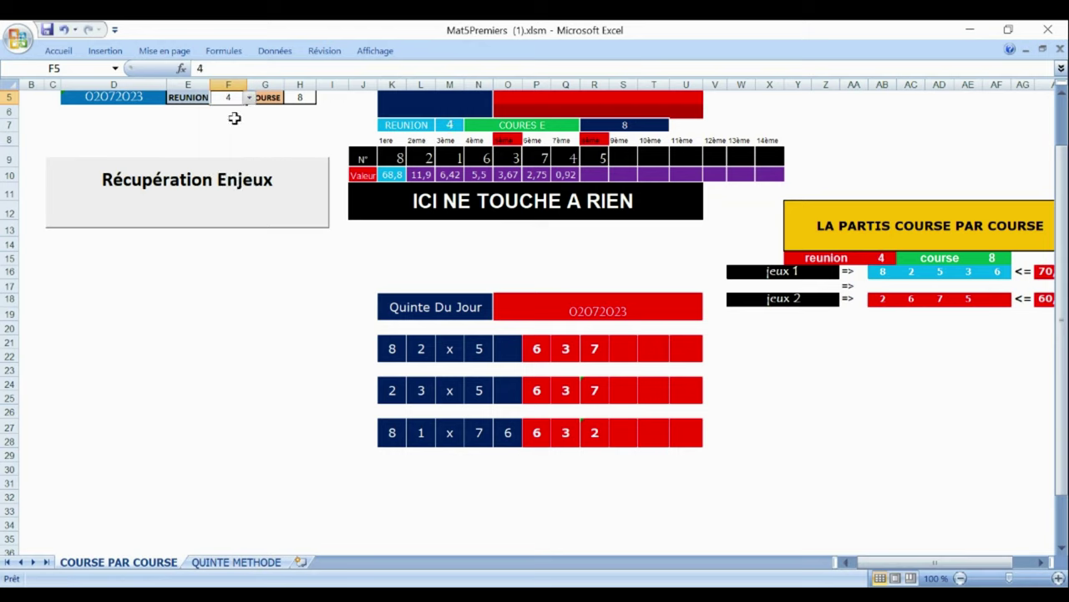
{"action": "left_click", "coordinate": [291, 97]}
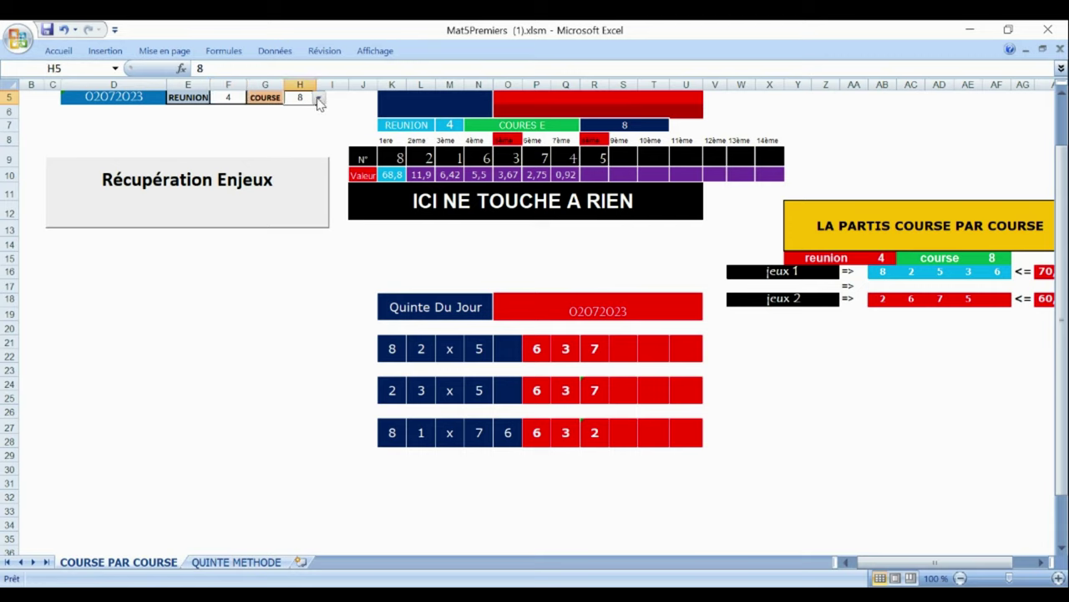
{"action": "left_click", "coordinate": [318, 98]}
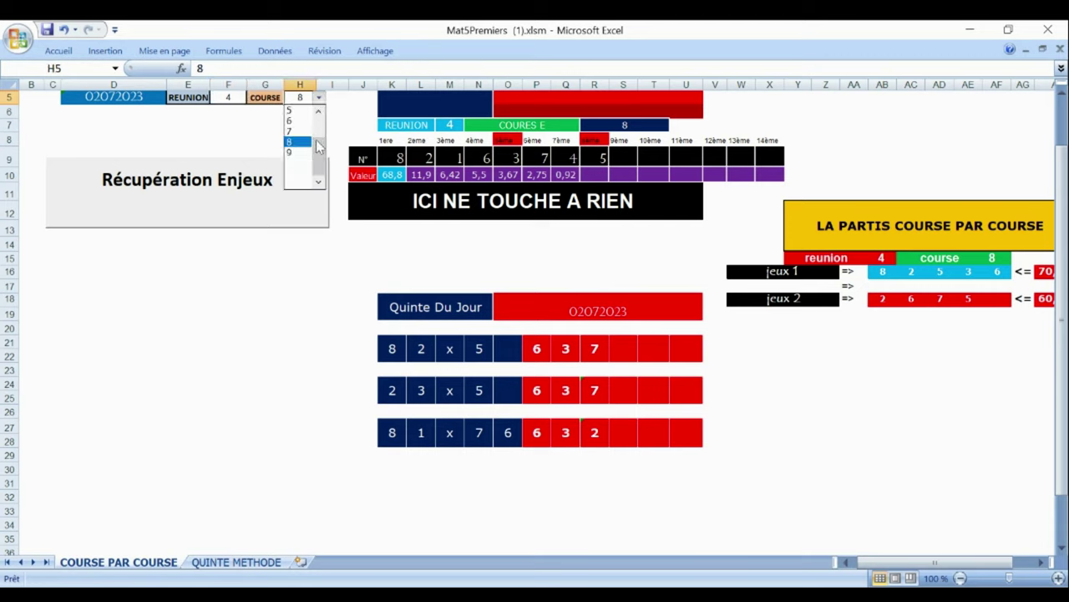
{"action": "left_click_drag", "start_coordinate": [318, 159], "coordinate": [315, 118]}
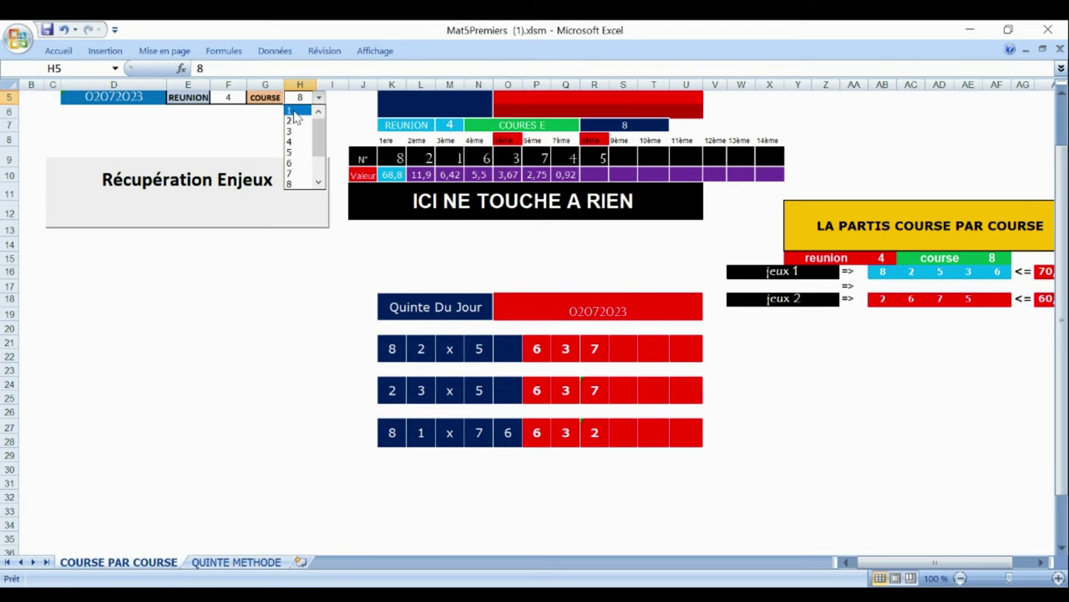
{"action": "left_click", "coordinate": [296, 111]}
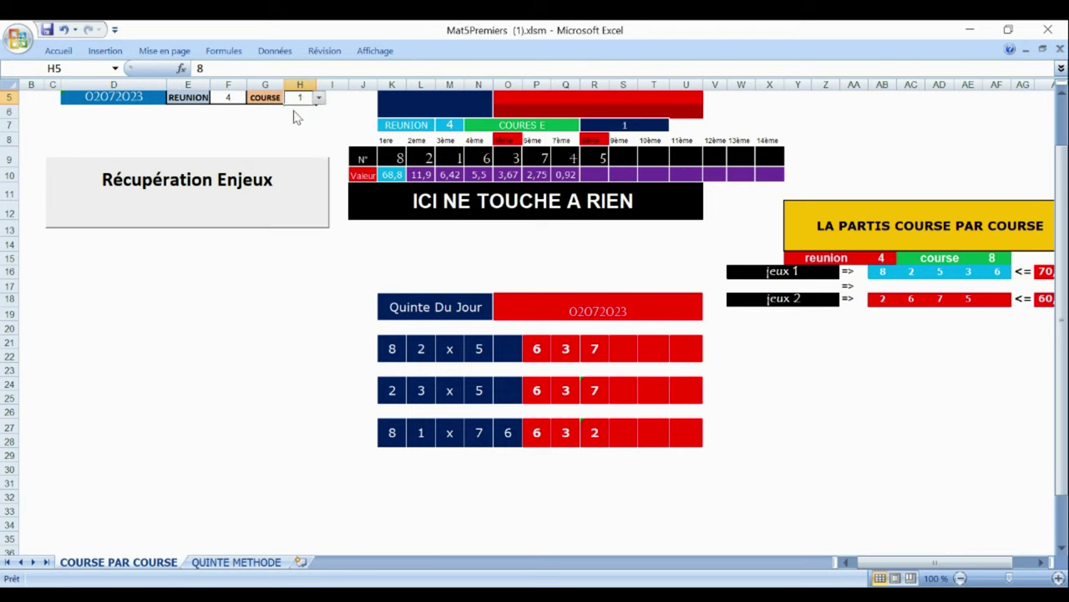
{"action": "left_click", "coordinate": [231, 189]}
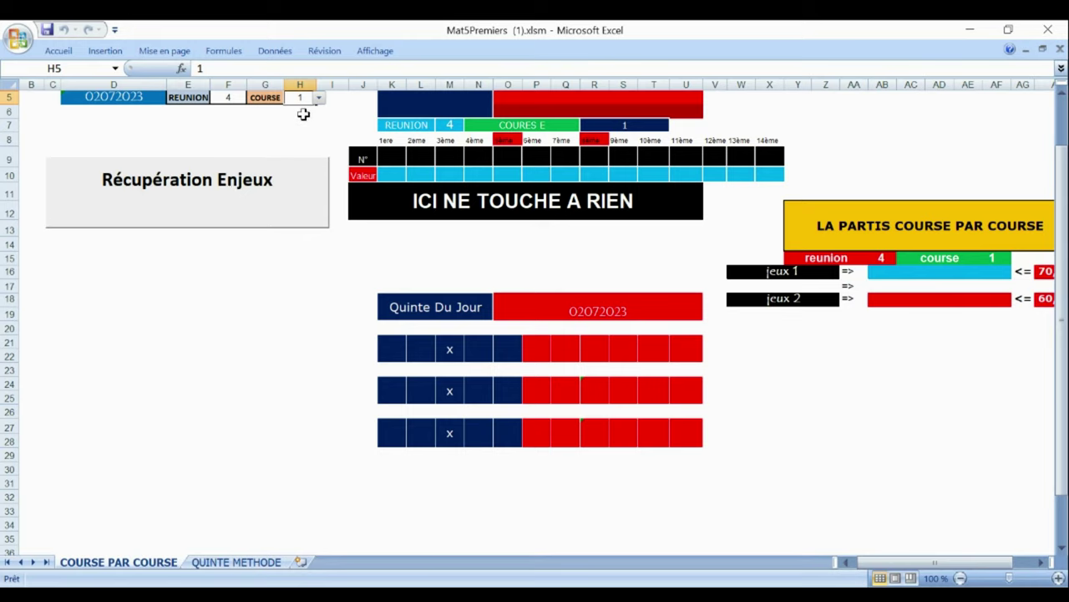
- Switch the REUNION number to 5, keeping COURSE 1, and run Récupération Enjeux for that race
{"action": "left_click", "coordinate": [240, 98]}
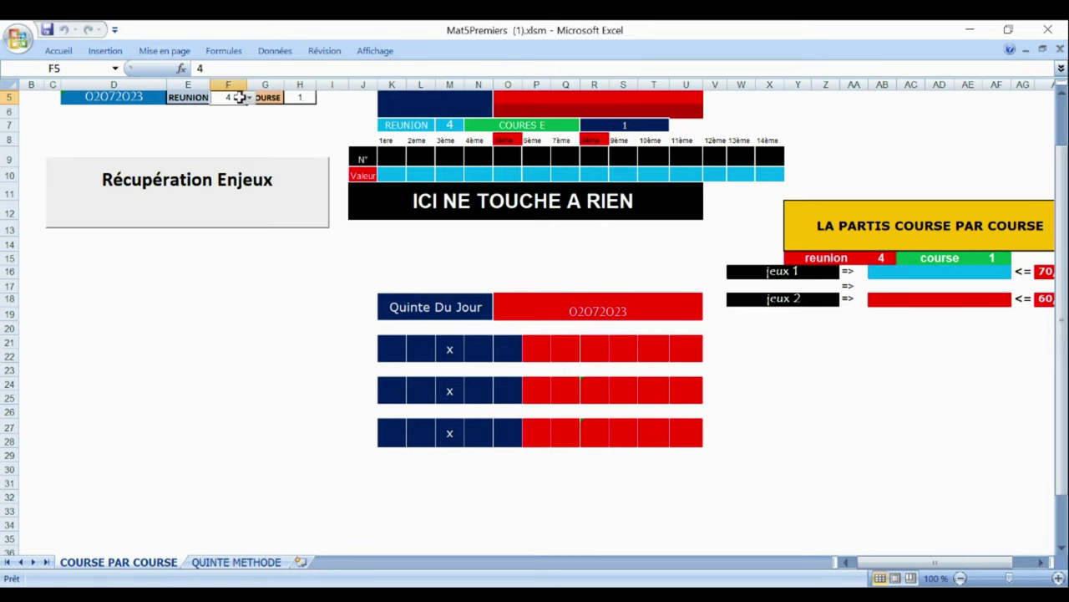
{"action": "left_click", "coordinate": [249, 98]}
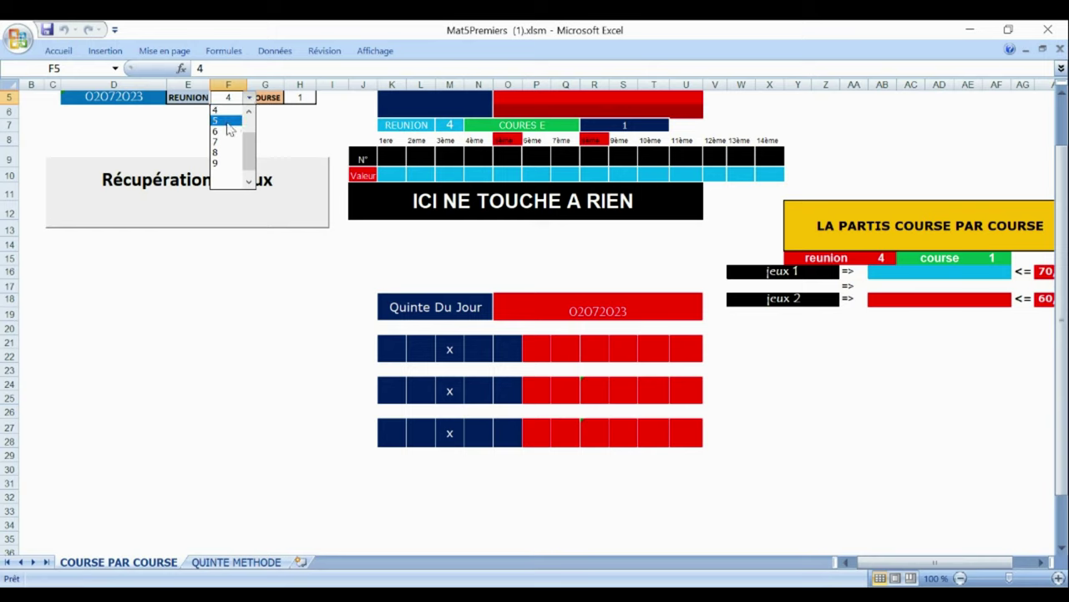
{"action": "left_click", "coordinate": [231, 121]}
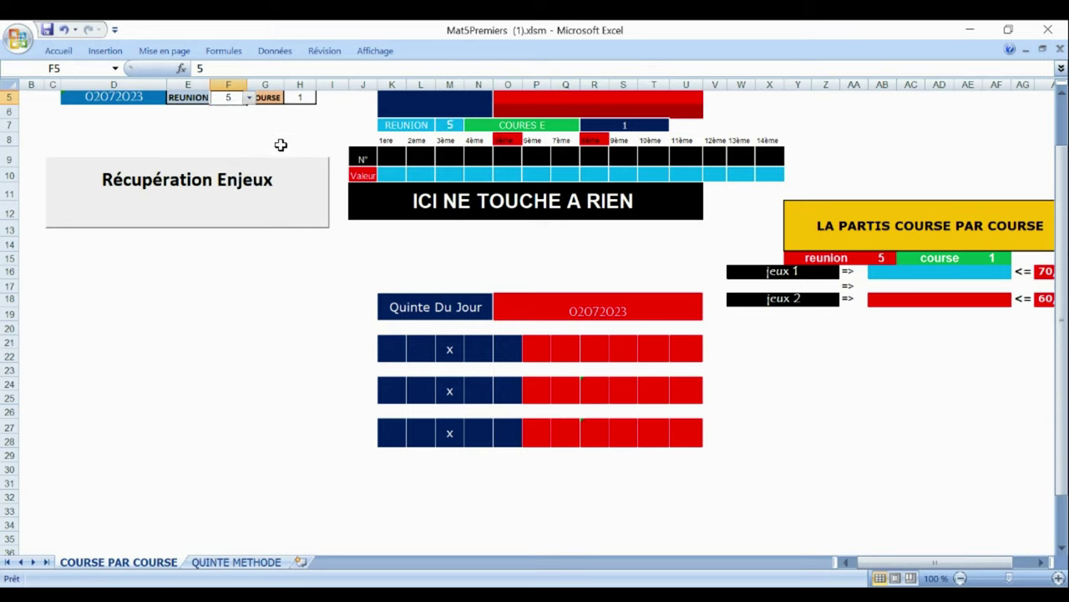
{"action": "left_click", "coordinate": [238, 200]}
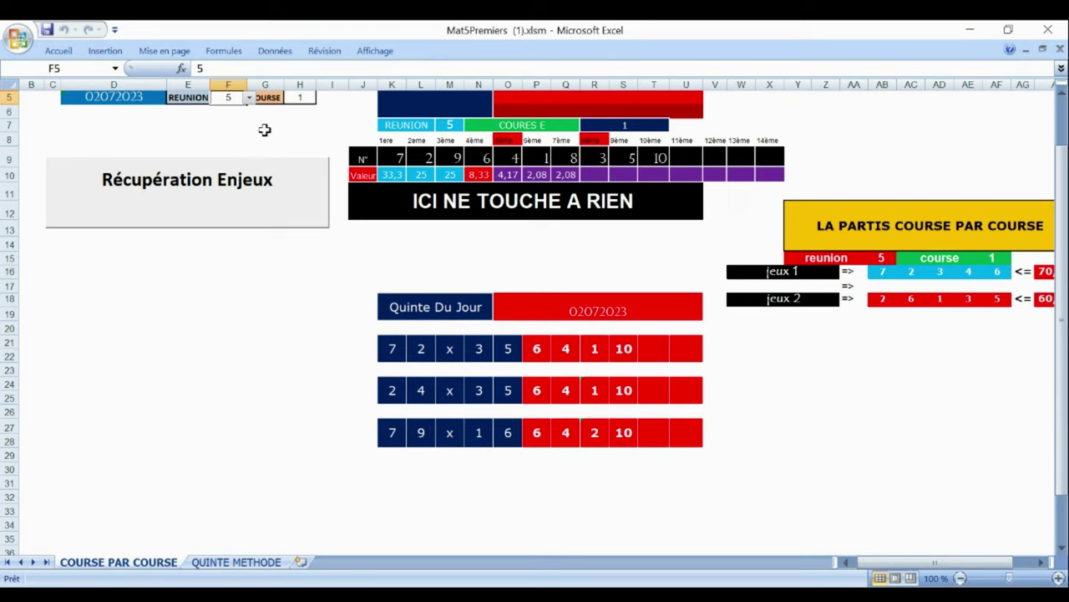
- Set the COURSE number to 2 for REUNION 5 and retrieve that race's betting stakes
{"action": "left_click", "coordinate": [305, 97]}
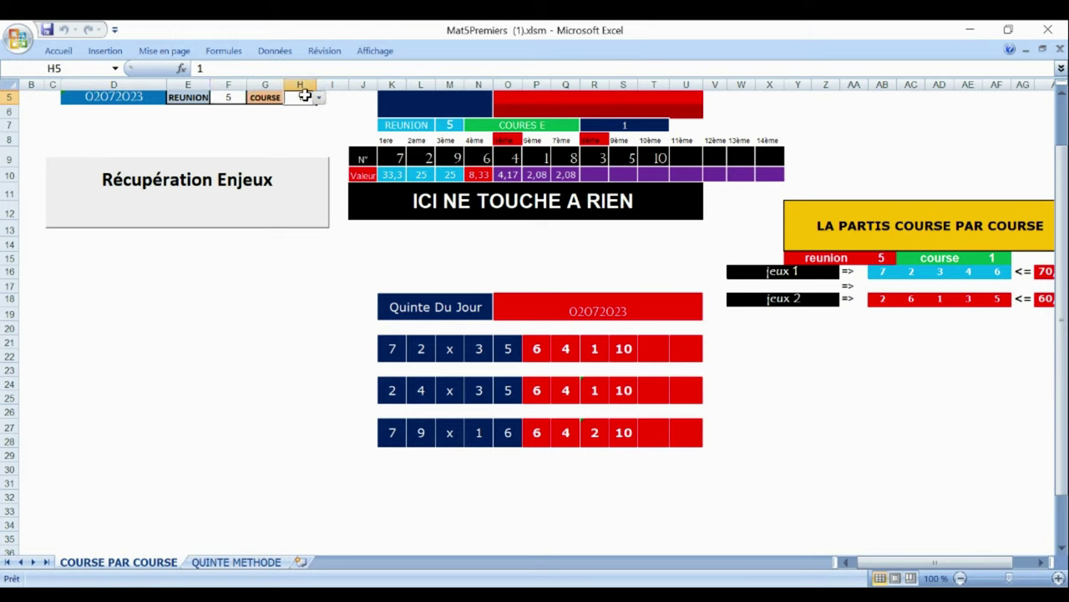
{"action": "left_click", "coordinate": [319, 99]}
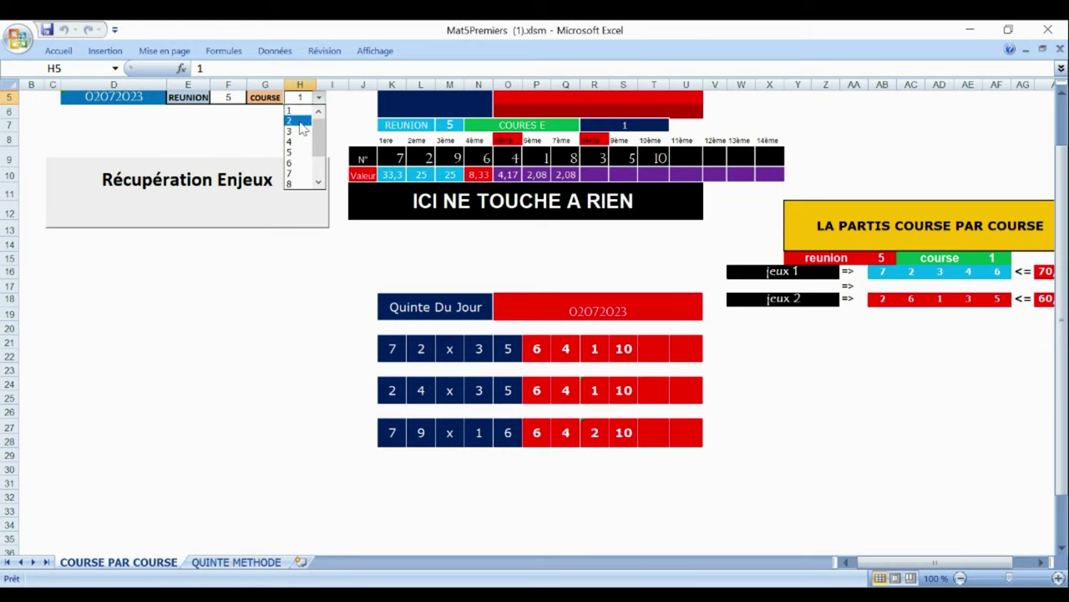
{"action": "left_click", "coordinate": [301, 121]}
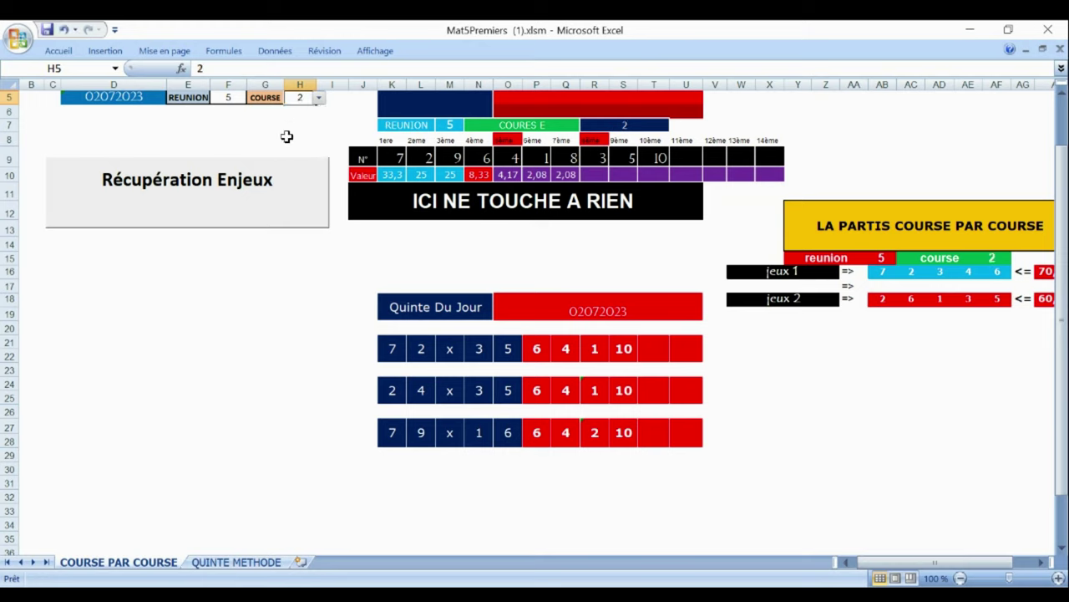
{"action": "left_click", "coordinate": [224, 206]}
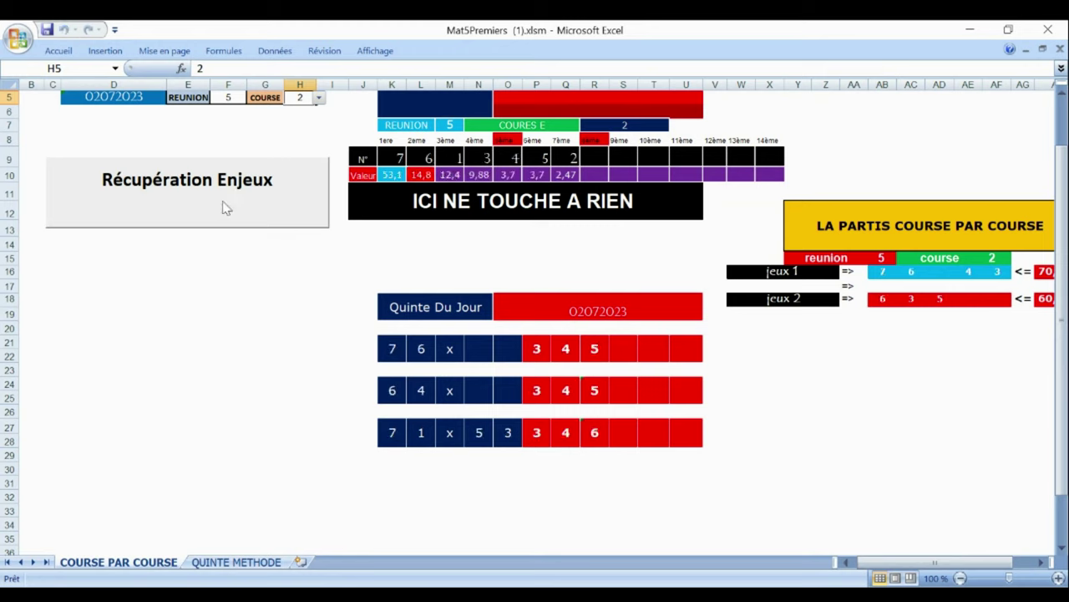
- Set the COURSE number to 3 for REUNION 5 and retrieve that race's betting stakes
{"action": "left_click", "coordinate": [319, 98]}
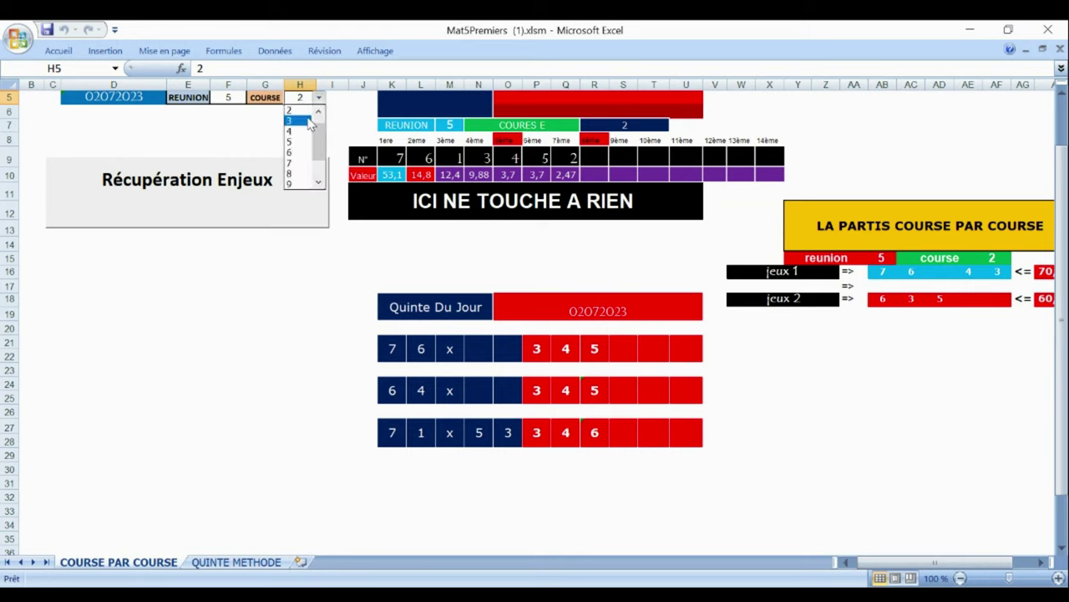
{"action": "left_click", "coordinate": [301, 121]}
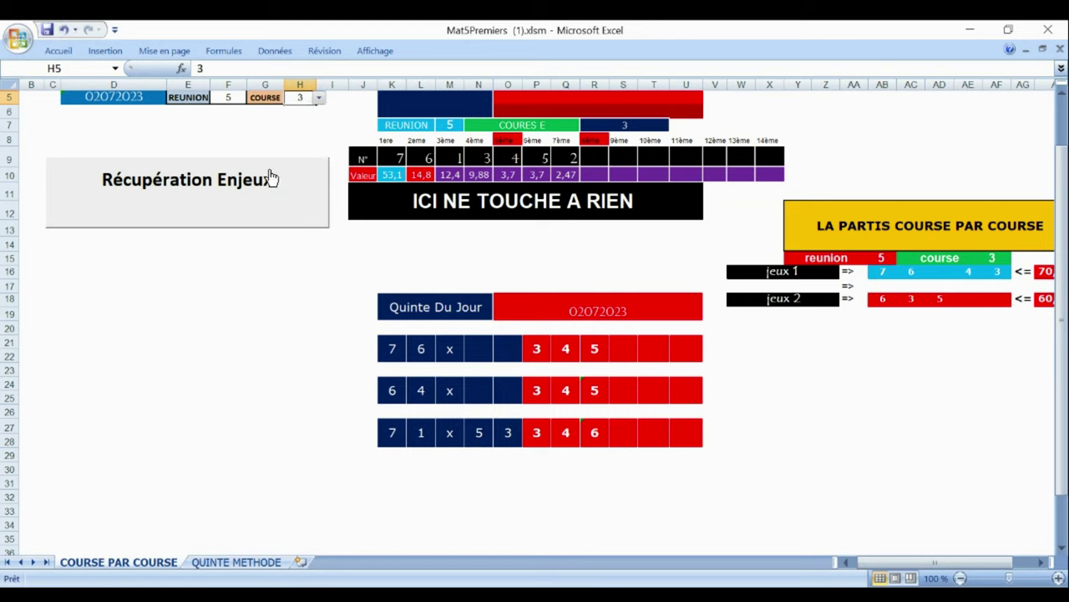
{"action": "left_click", "coordinate": [244, 195]}
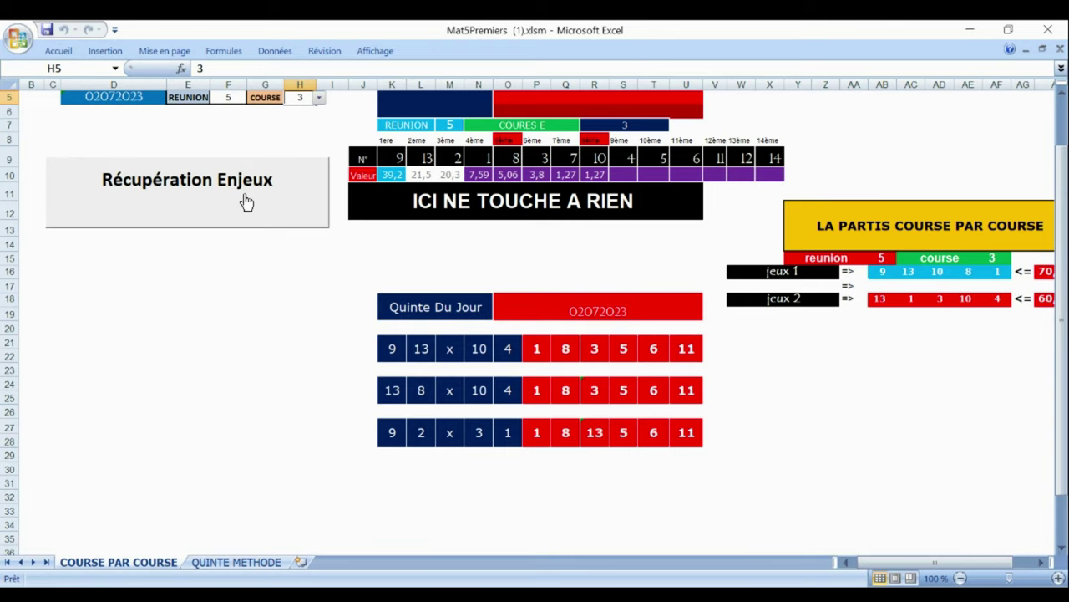
- Set the COURSE number to 4 for REUNION 5 and retrieve that race's betting stakes
{"action": "left_click", "coordinate": [319, 98]}
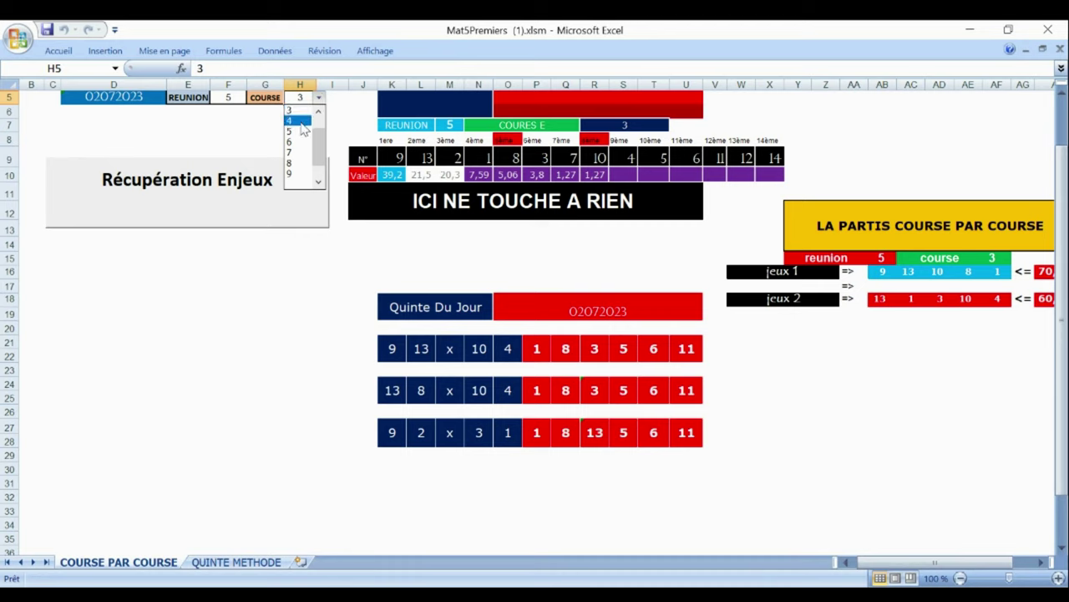
{"action": "left_click", "coordinate": [301, 122]}
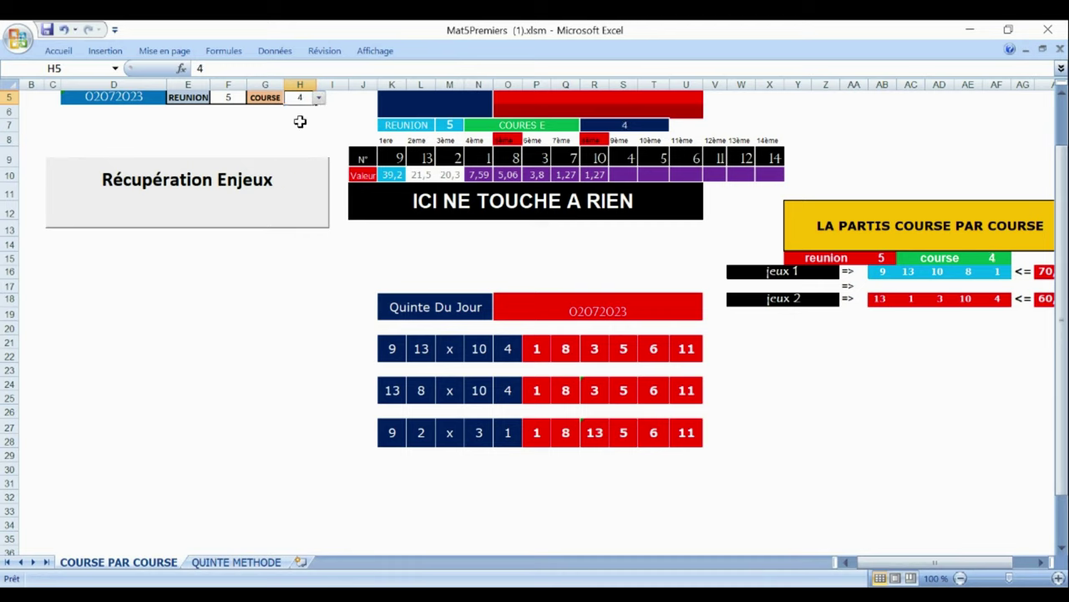
{"action": "left_click", "coordinate": [258, 187]}
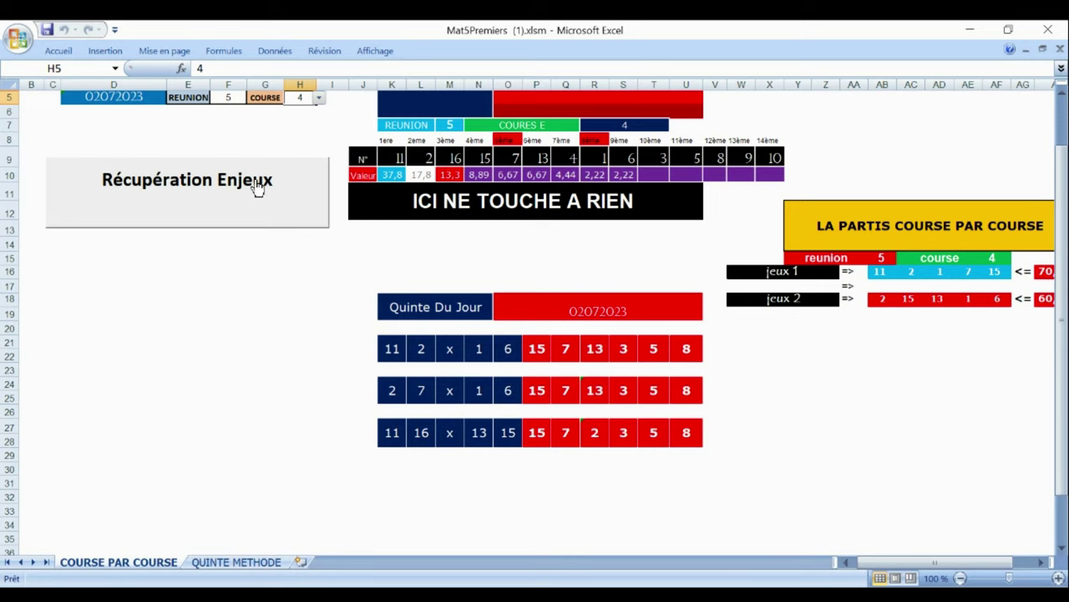
- Set the COURSE number to 5 for REUNION 5 and run Récupération Enjeux for that race
{"action": "left_click", "coordinate": [319, 99]}
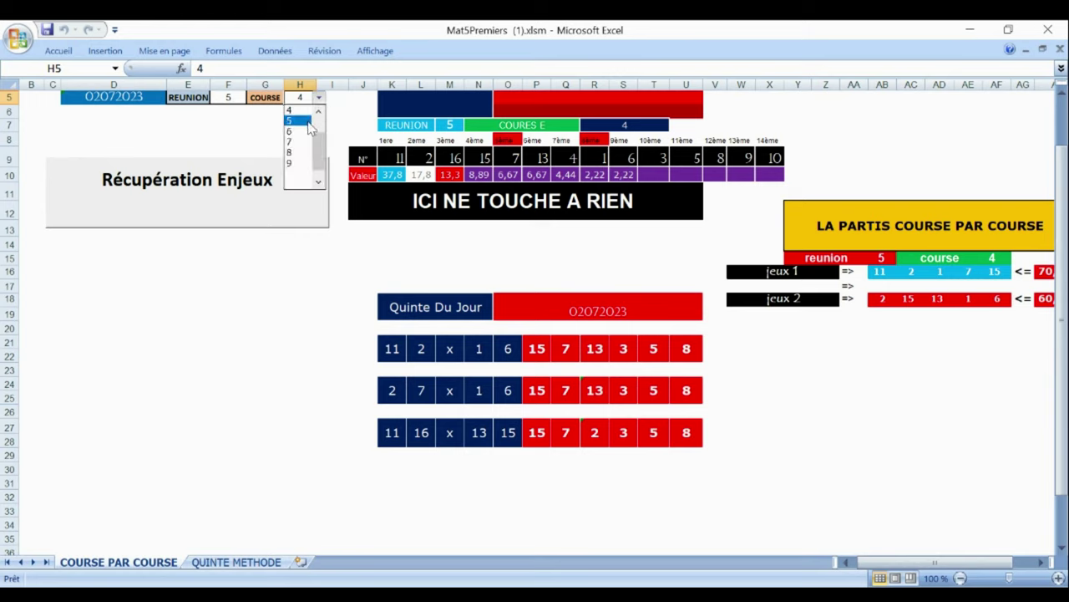
{"action": "left_click", "coordinate": [308, 122]}
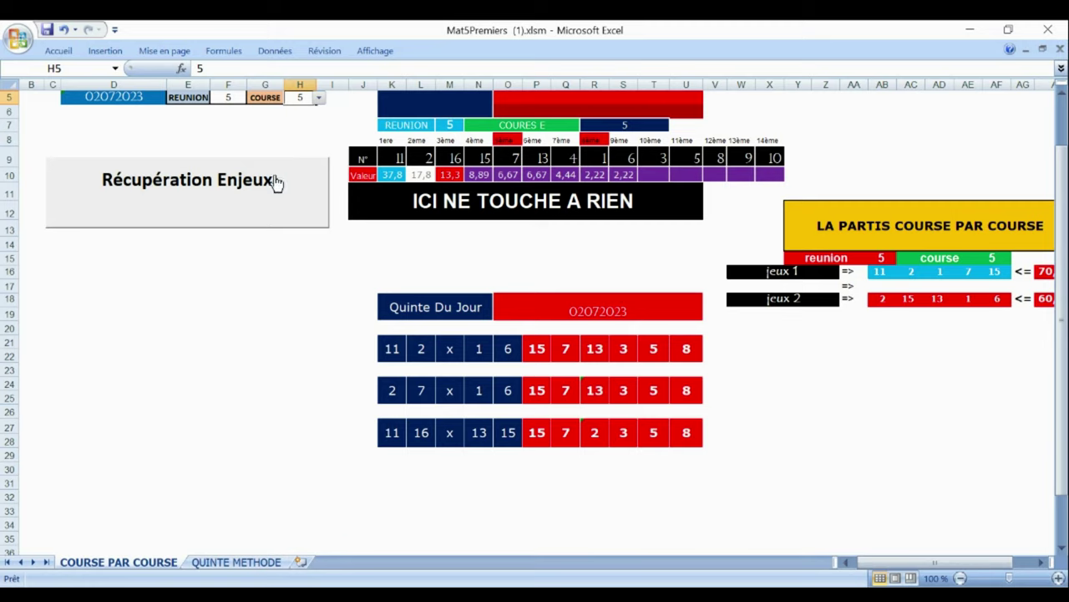
{"action": "left_click", "coordinate": [256, 197]}
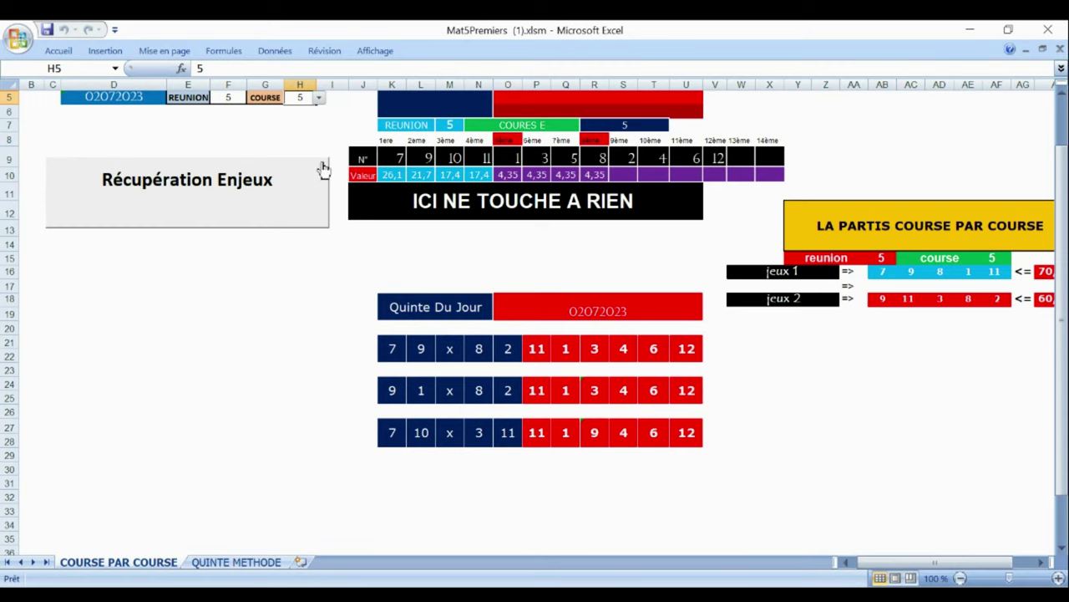
- Set the COURSE number to 6 for REUNION 5 and retrieve that race's betting stakes
{"action": "left_click", "coordinate": [321, 99]}
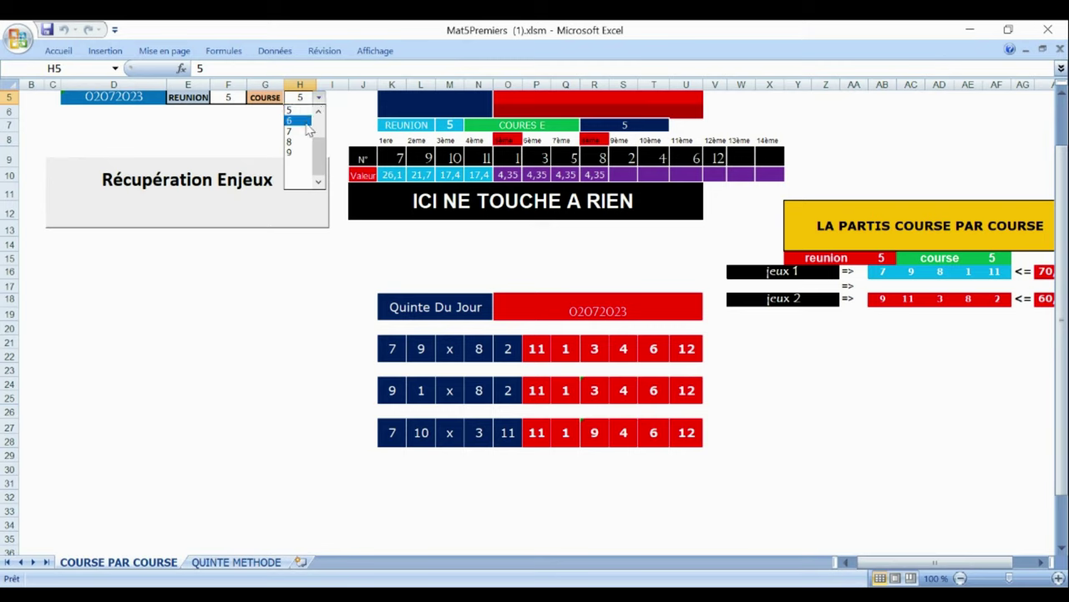
{"action": "left_click", "coordinate": [304, 121]}
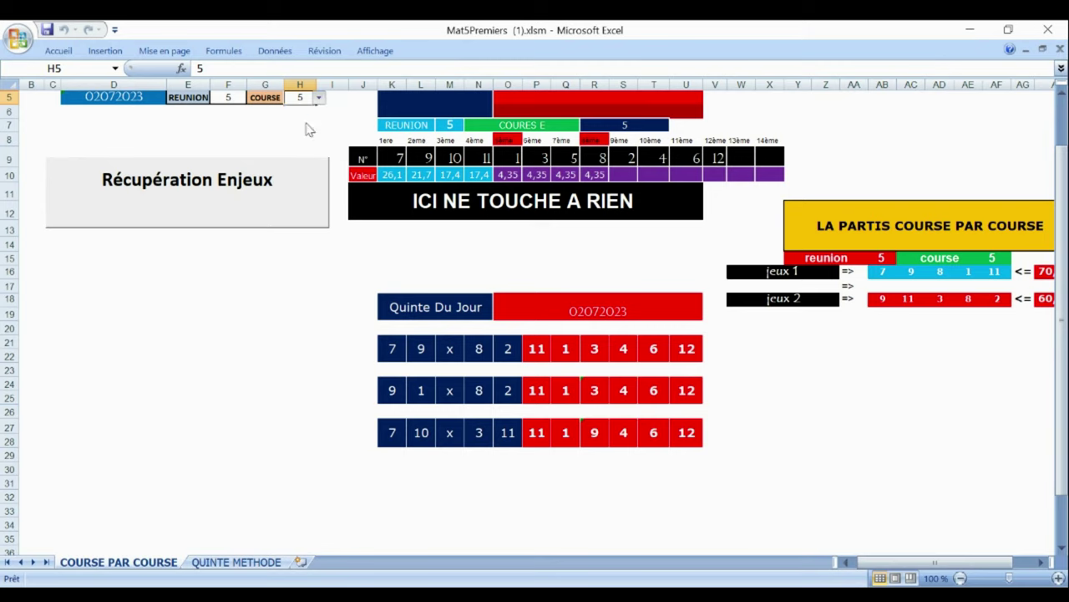
{"action": "left_click", "coordinate": [276, 187]}
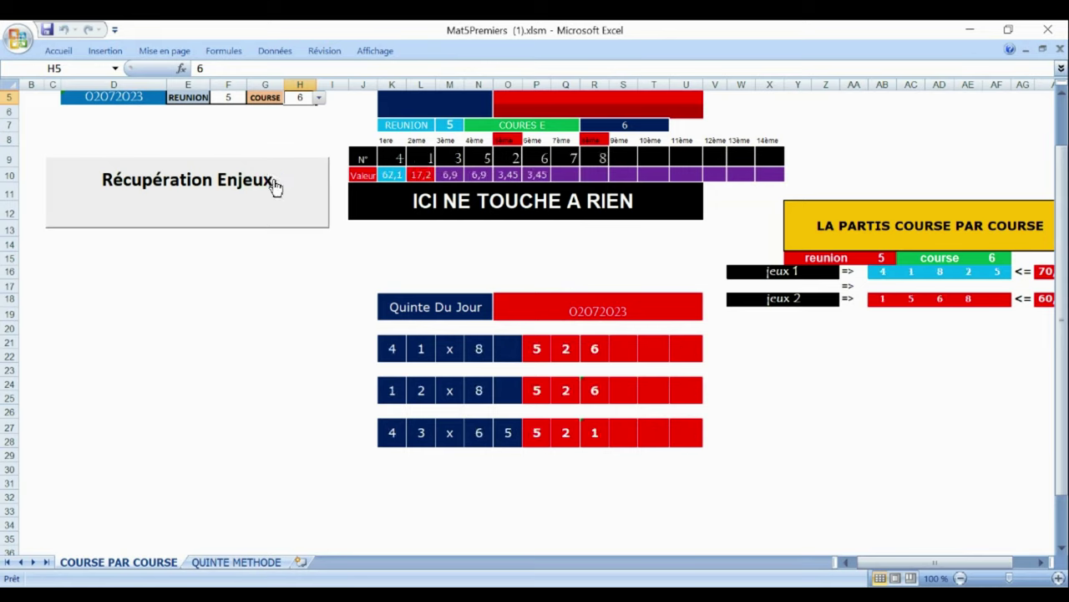
- Set the COURSE number to 7 for REUNION 5 and run Récupération Enjeux for that race
{"action": "left_click", "coordinate": [319, 99]}
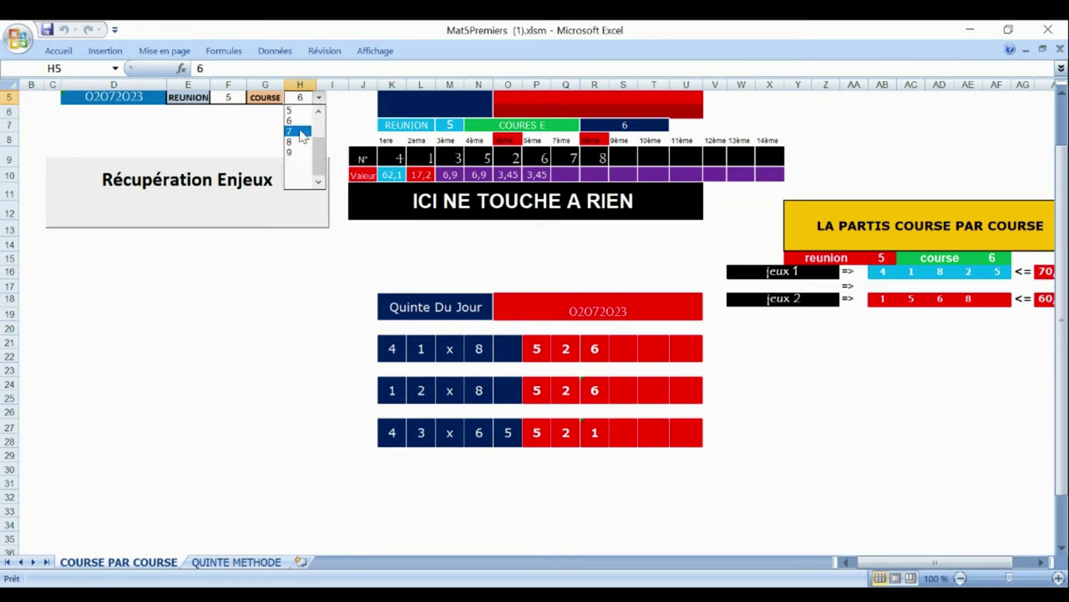
{"action": "left_click", "coordinate": [301, 132]}
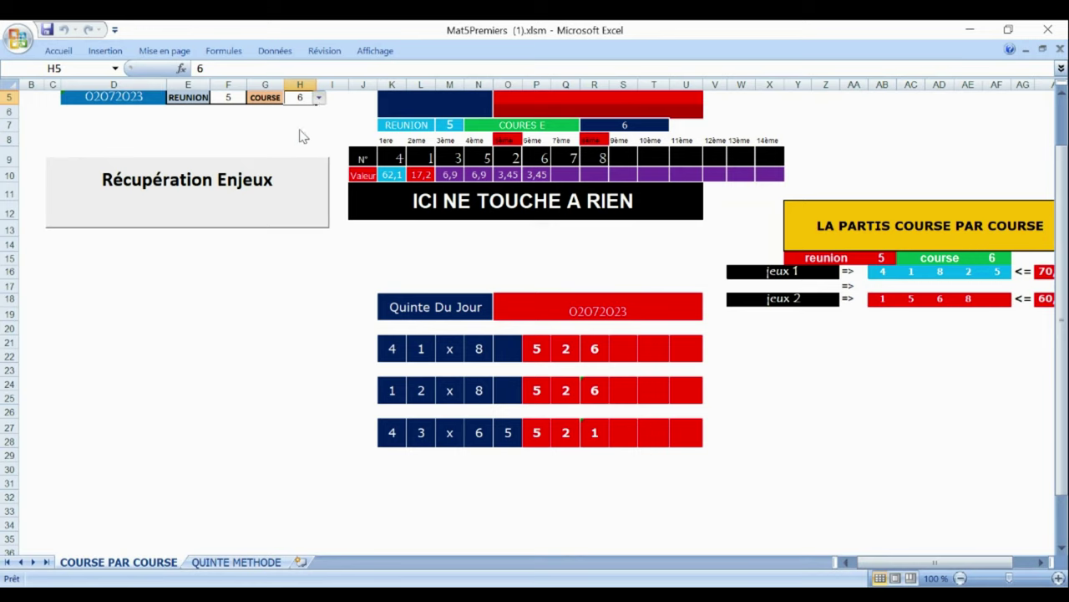
{"action": "left_click", "coordinate": [241, 199]}
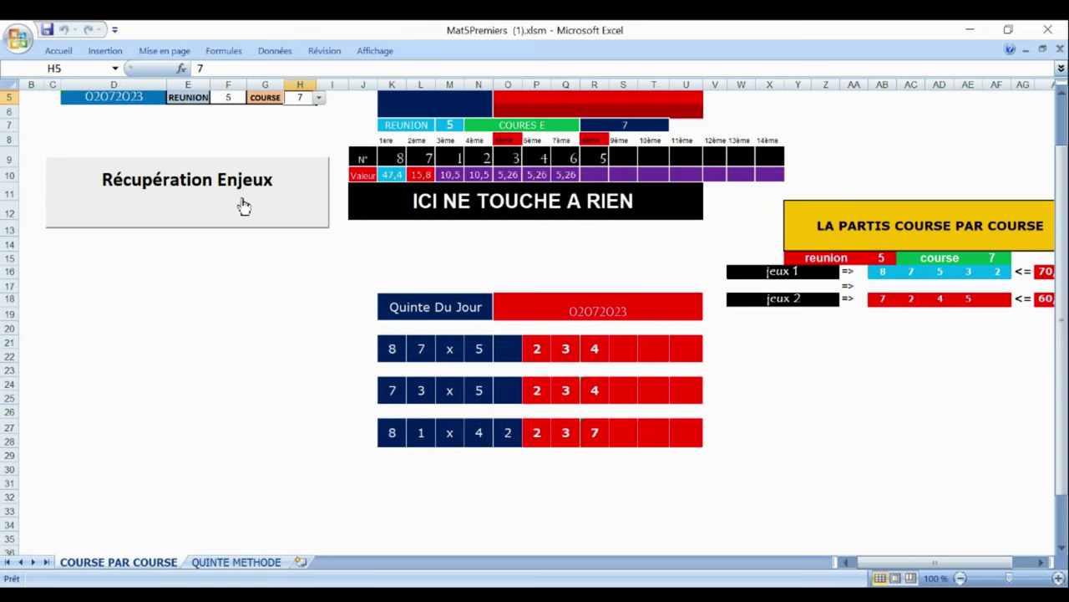
- Set the COURSE number to 8 for REUNION 5 and retrieve that race's betting stakes
{"action": "left_click", "coordinate": [319, 98]}
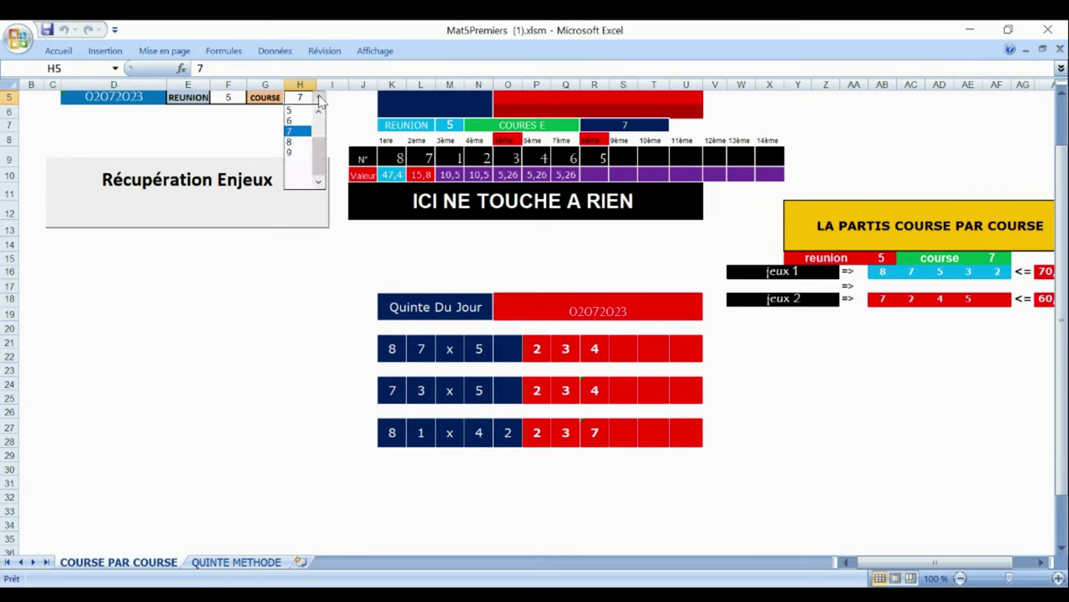
{"action": "left_click", "coordinate": [293, 142]}
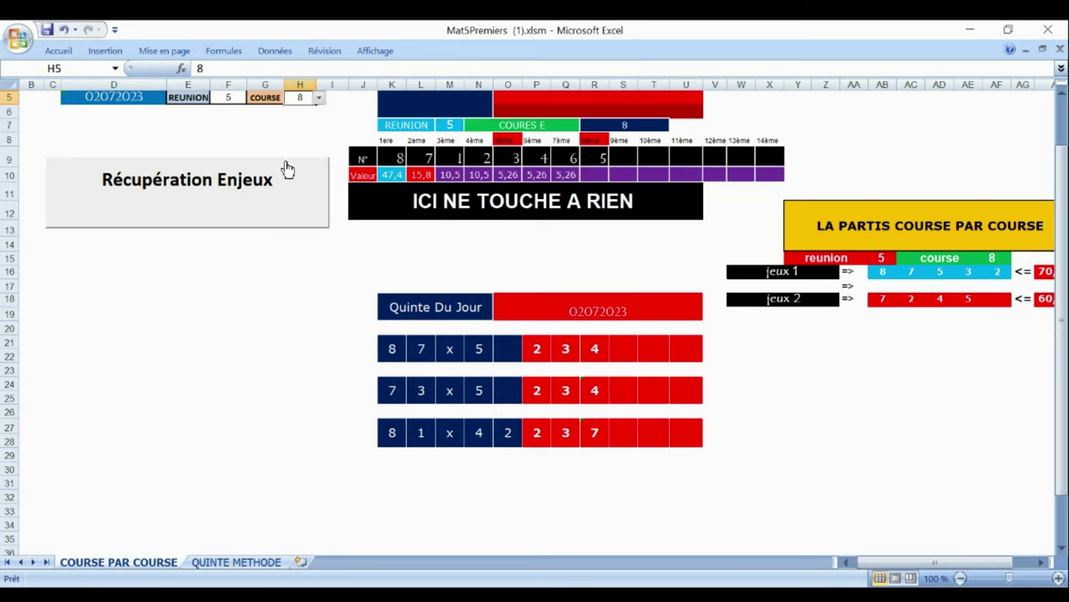
{"action": "left_click", "coordinate": [238, 193]}
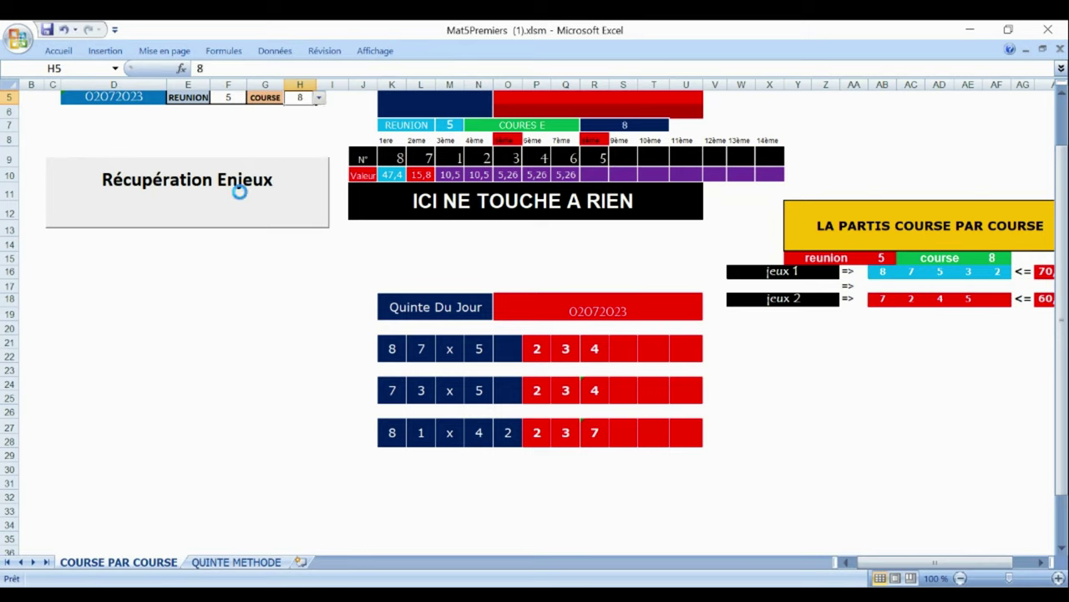